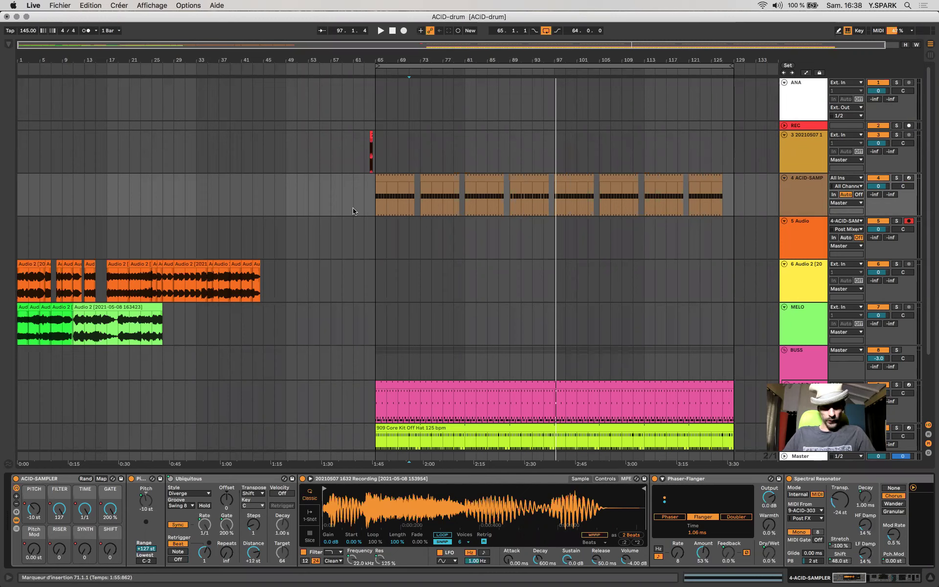
# Examine the ACID-SAMPLER track's device chain from the rack macros through to the final Glue Compressor, alongside its source audio clip
pyautogui.scroll(5, 353, 211)
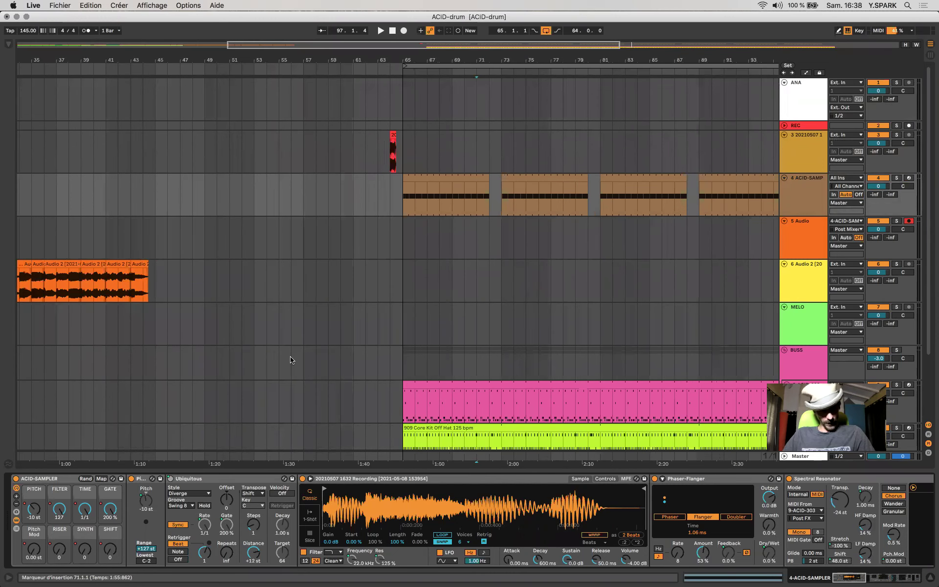
pyautogui.click(67, 479)
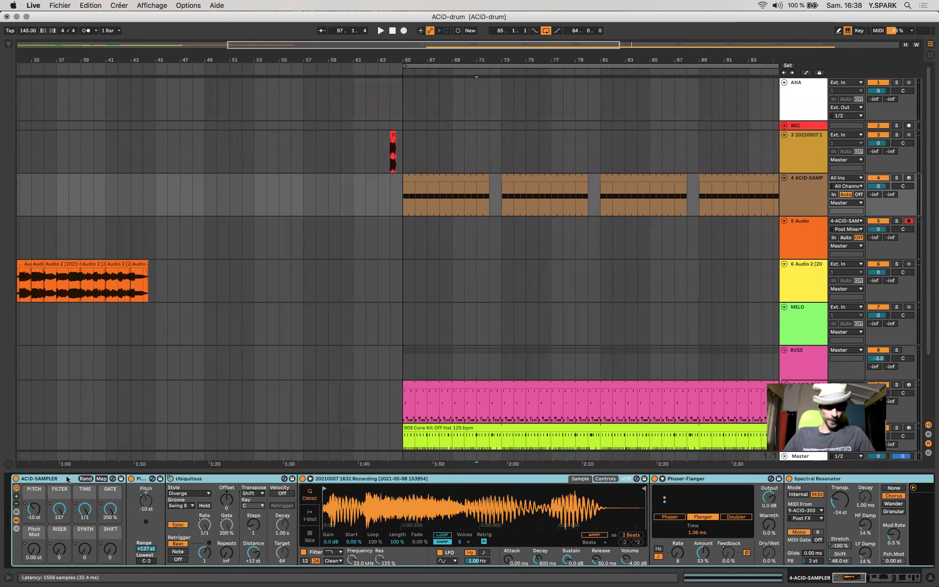
pyautogui.click(393, 139)
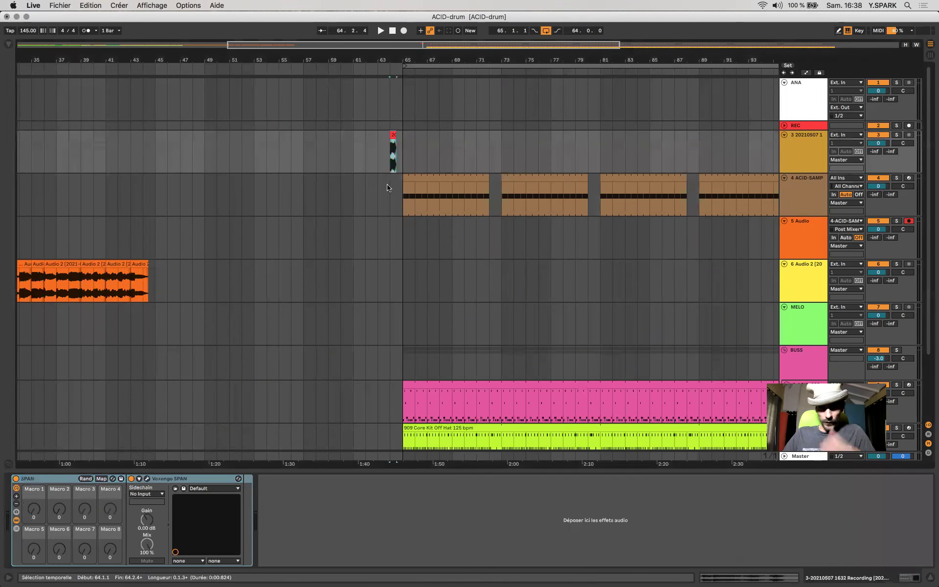
pyautogui.click(387, 187)
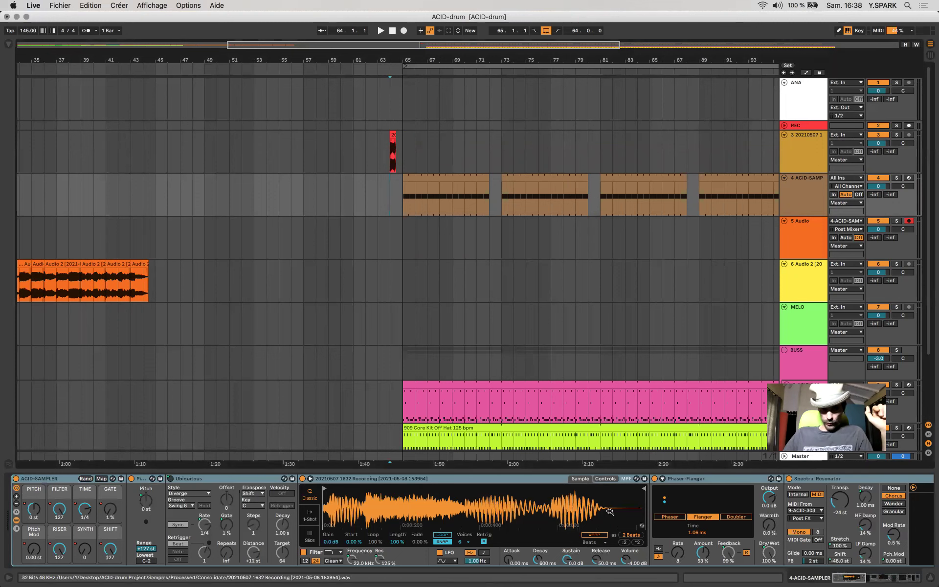
pyautogui.hscroll(10, 610, 511)
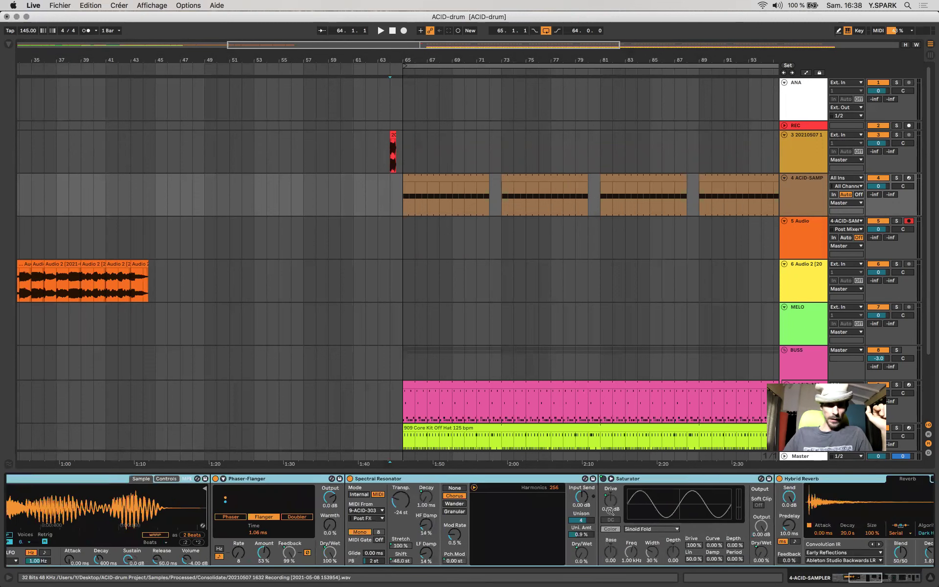
pyautogui.hscroll(12, 610, 511)
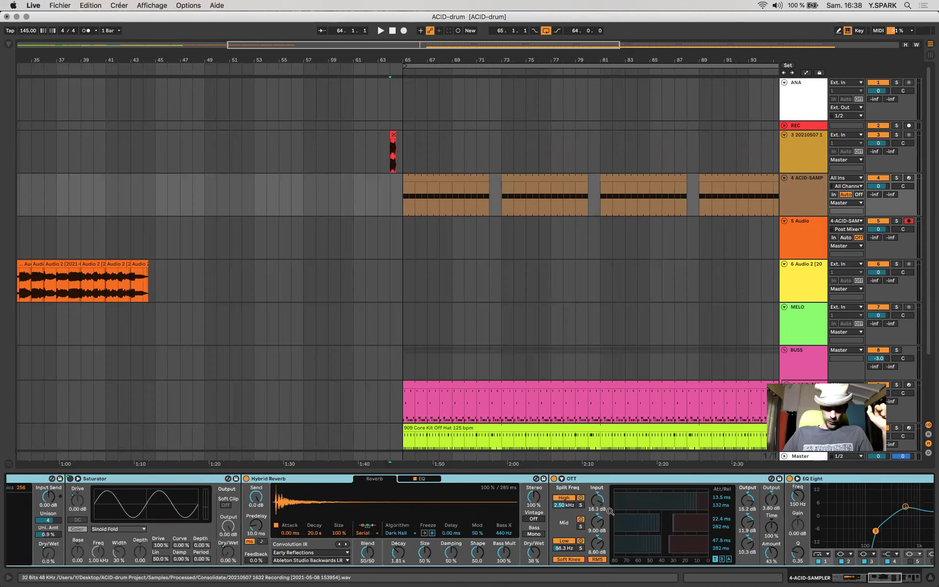
pyautogui.hscroll(11, 610, 512)
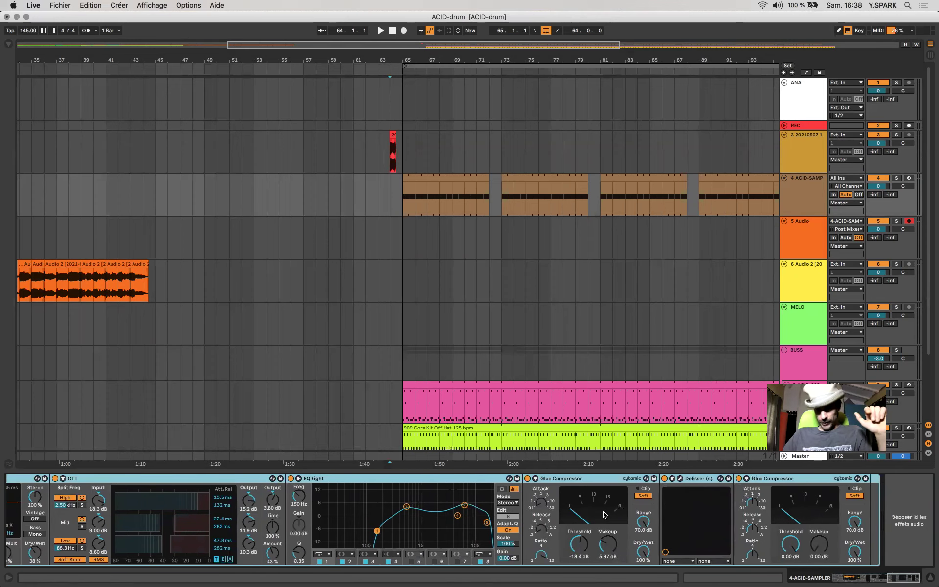
pyautogui.hscroll(-20, 605, 515)
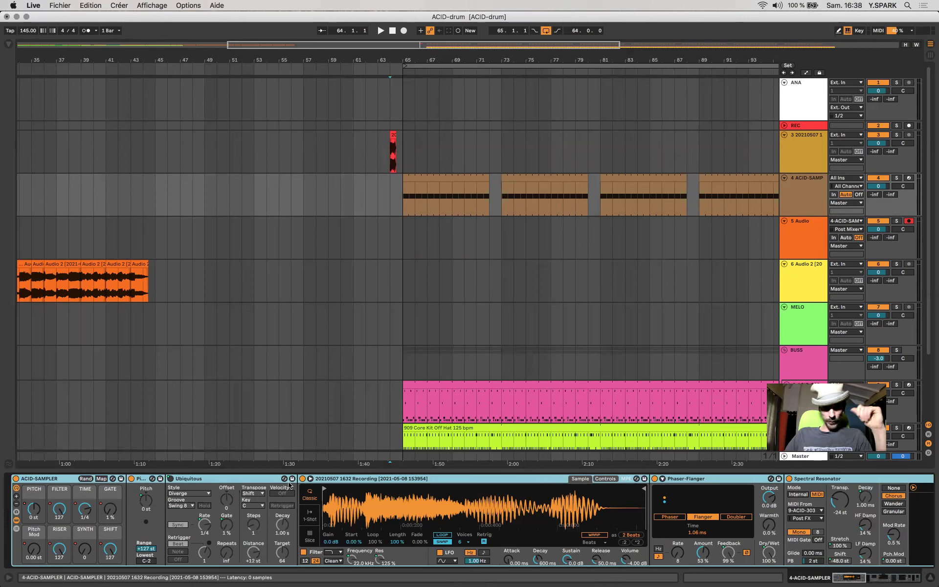
# Open the red source clip at bar 64 in the sample editor and play it back with its track soloed
pyautogui.click(393, 137)
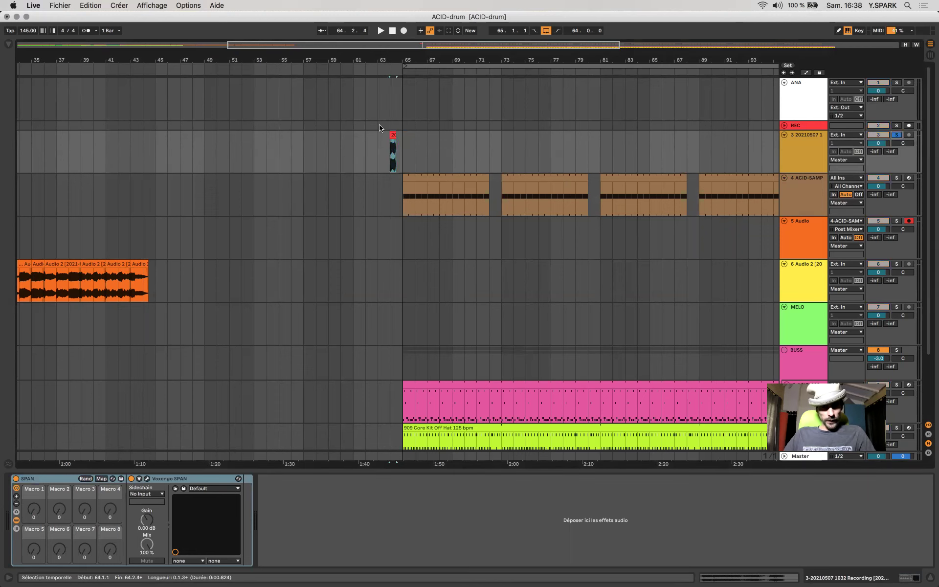
pyautogui.doubleClick(394, 135)
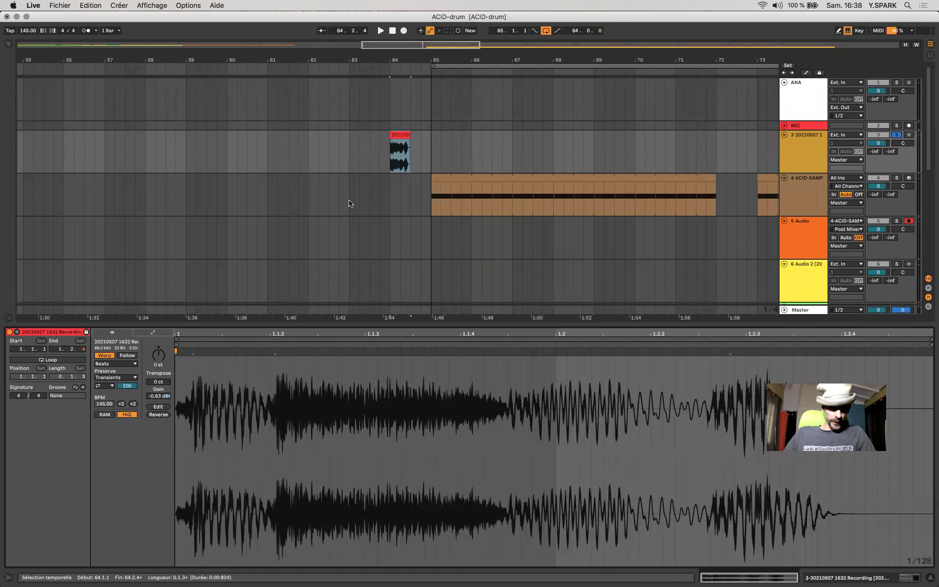
pyautogui.press('space')
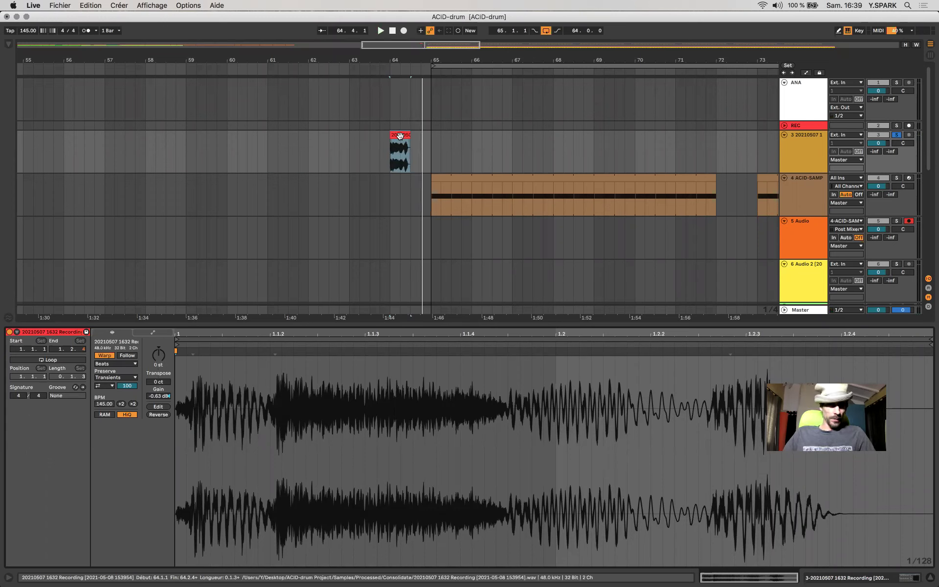
pyautogui.click(400, 136)
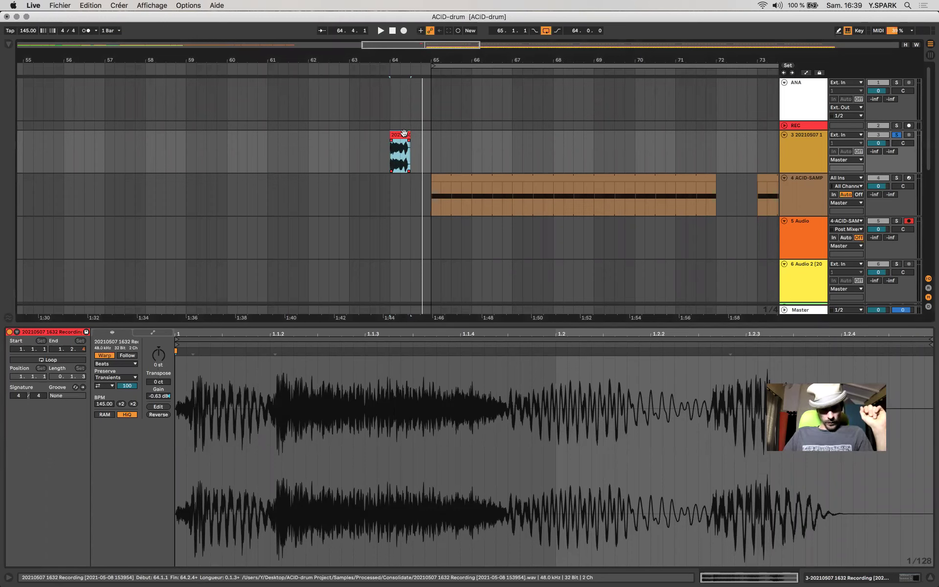
# Examine the bar 65 MIDI clip's note and the ACID-SAMPLER devices in comparison with the red source clip
pyautogui.click(451, 177)
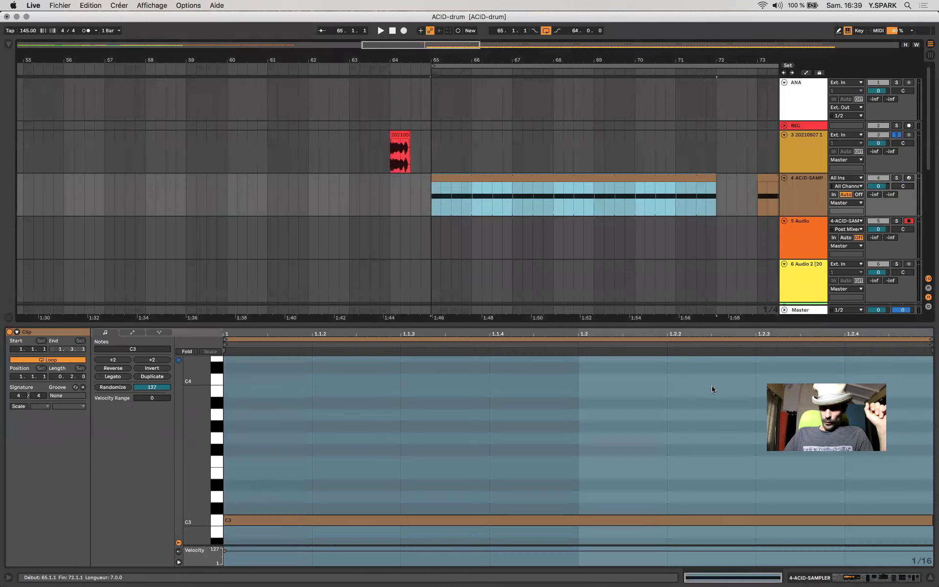
pyautogui.hotkey('shift', 'Tab')
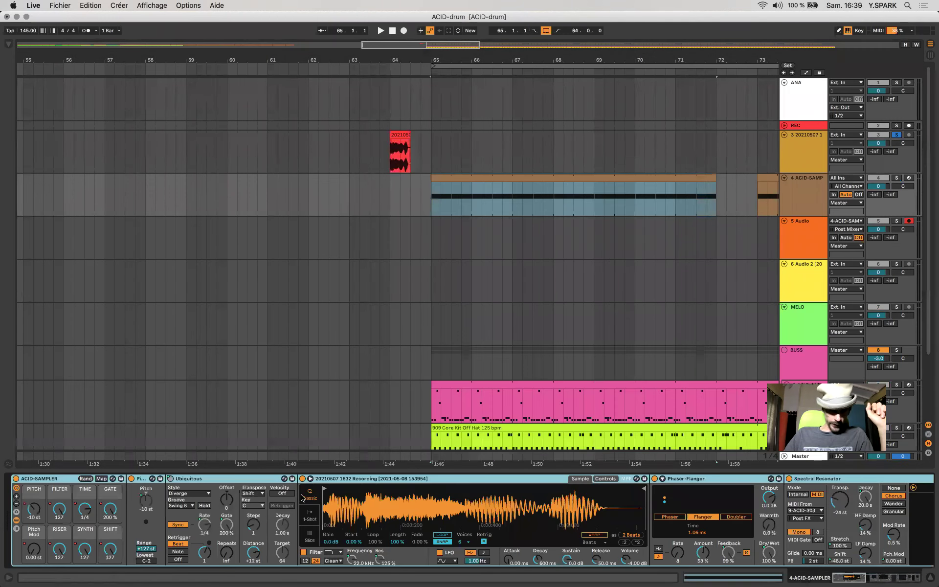
pyautogui.click(410, 160)
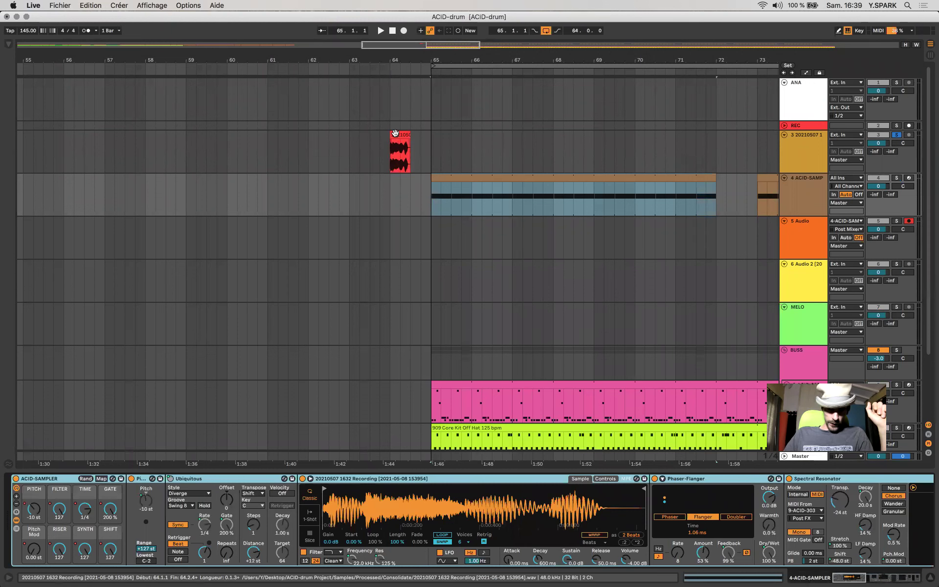
pyautogui.moveTo(398, 159)
pyautogui.mouseDown()
pyautogui.moveTo(441, 101)
pyautogui.moveTo(400, 162)
pyautogui.mouseUp()
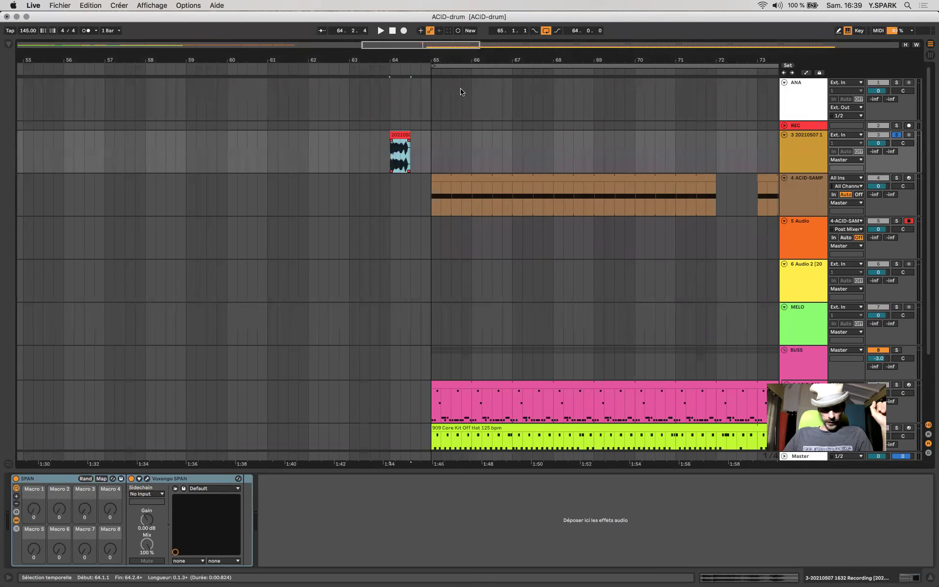
pyautogui.click(390, 195)
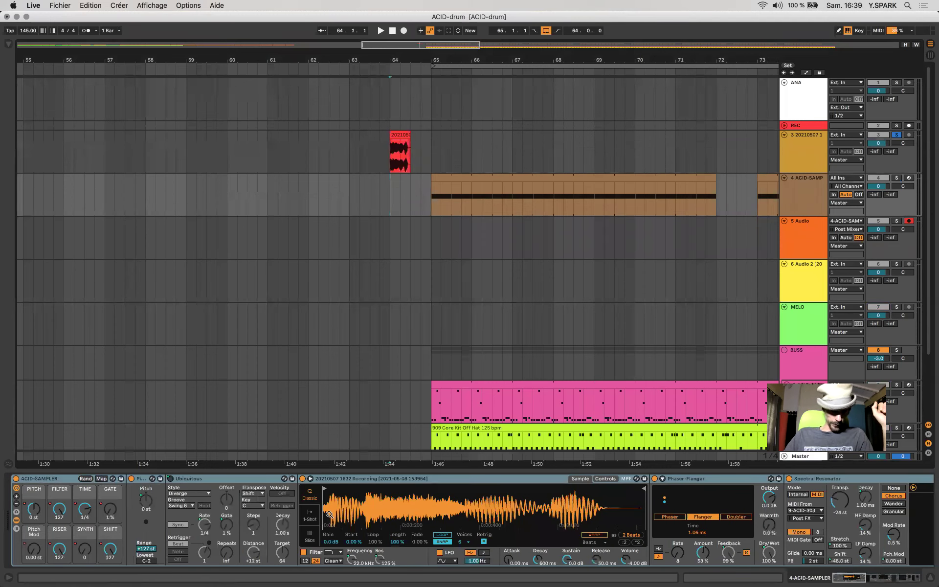
pyautogui.hscroll(10, 329, 514)
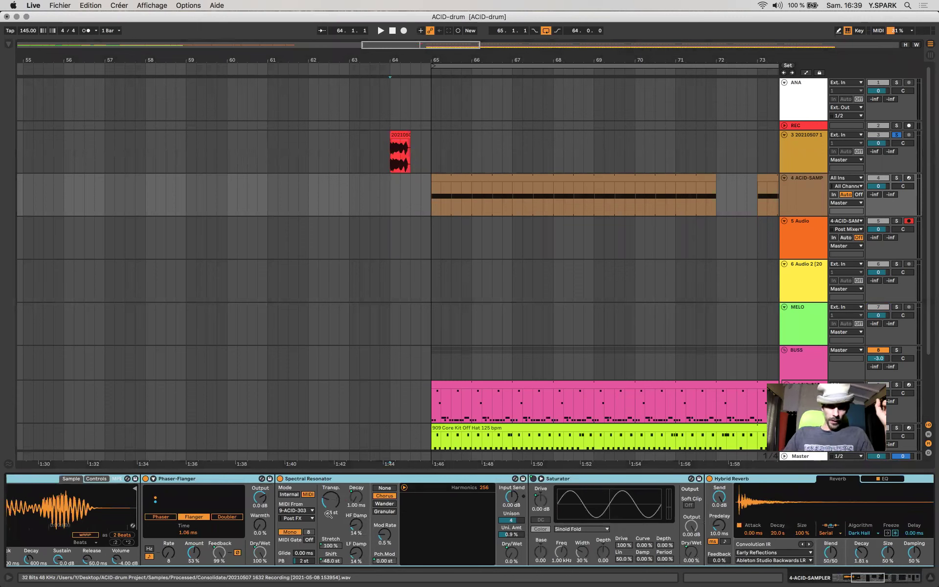
pyautogui.click(395, 132)
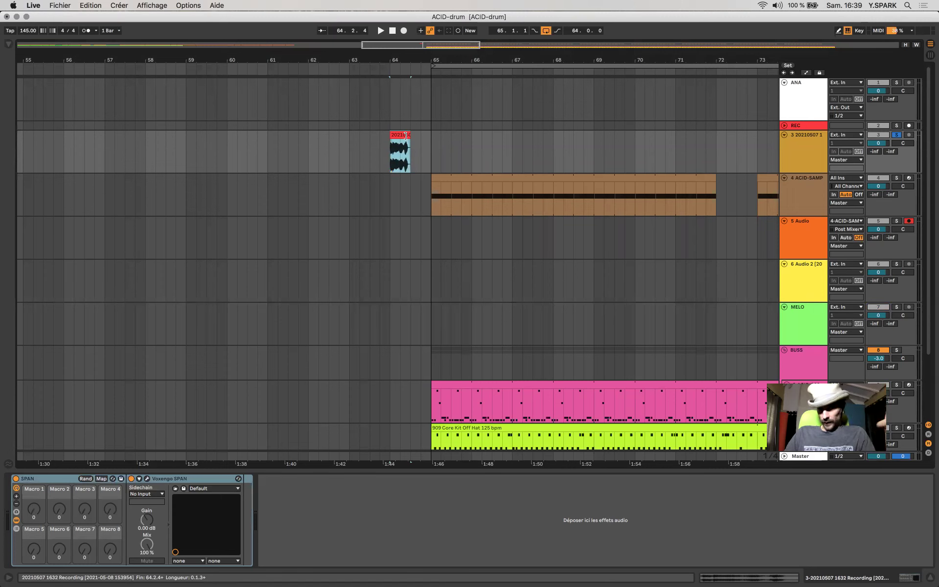
pyautogui.click(394, 166)
pyautogui.click(391, 197)
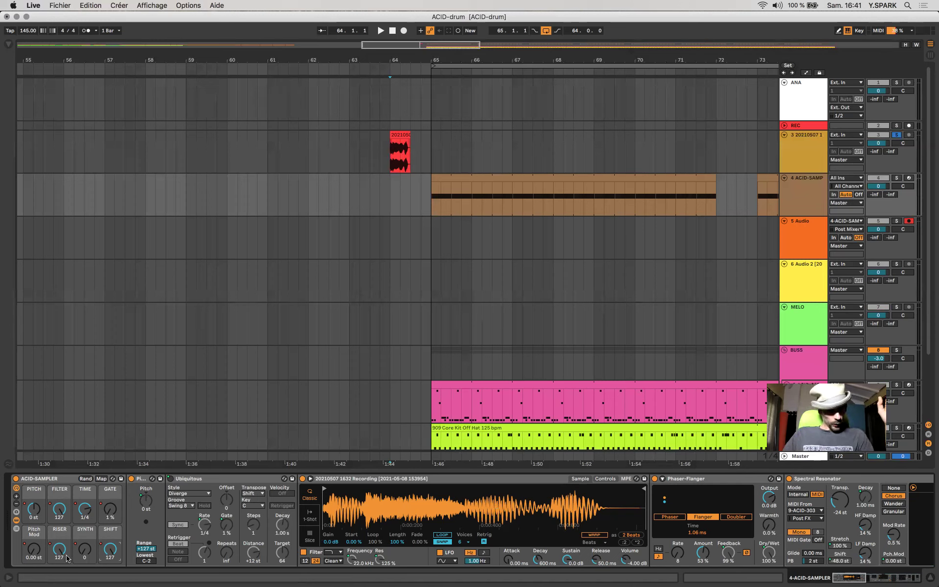
# Set the RISER macro to 127 and inspect the Phaser-Flanger Dry/Wet and Rate controls
pyautogui.moveTo(68, 559); pyautogui.dragTo(59, 509)
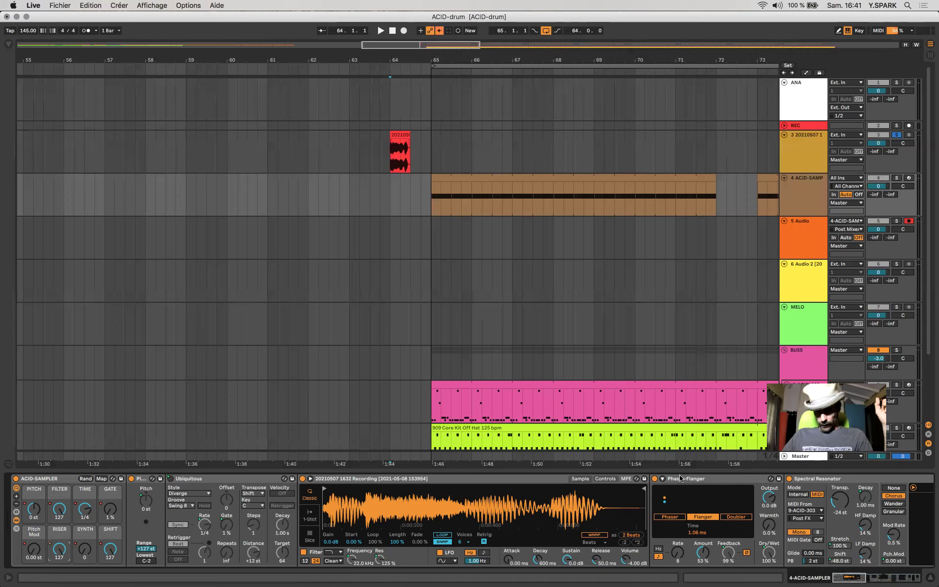
pyautogui.click(769, 534)
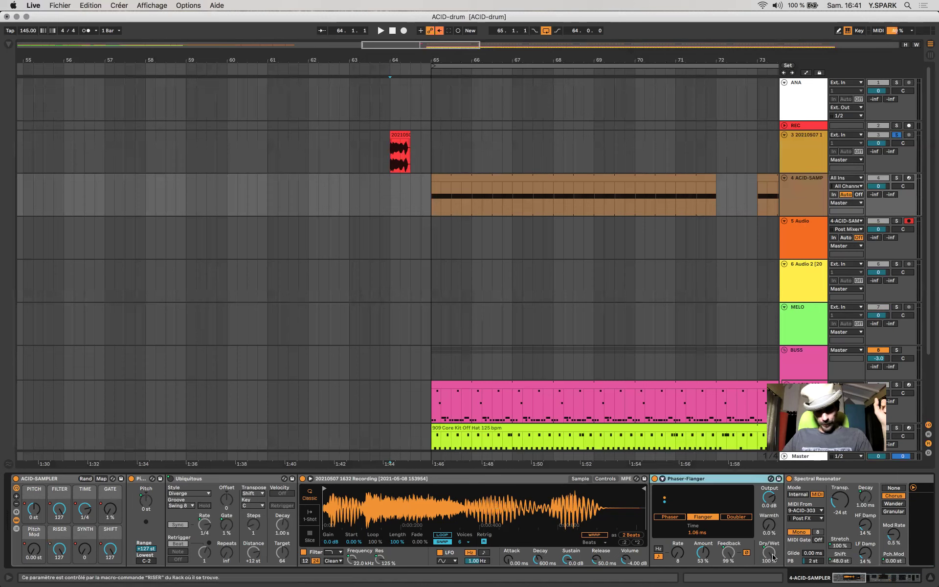
pyautogui.rightClick(773, 557)
pyautogui.press('Escape')
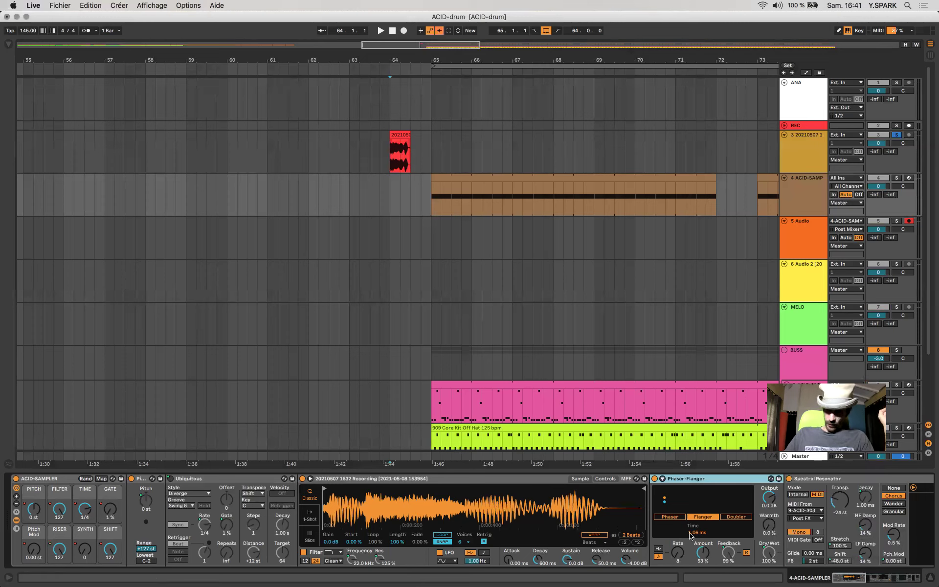
pyautogui.click(680, 559)
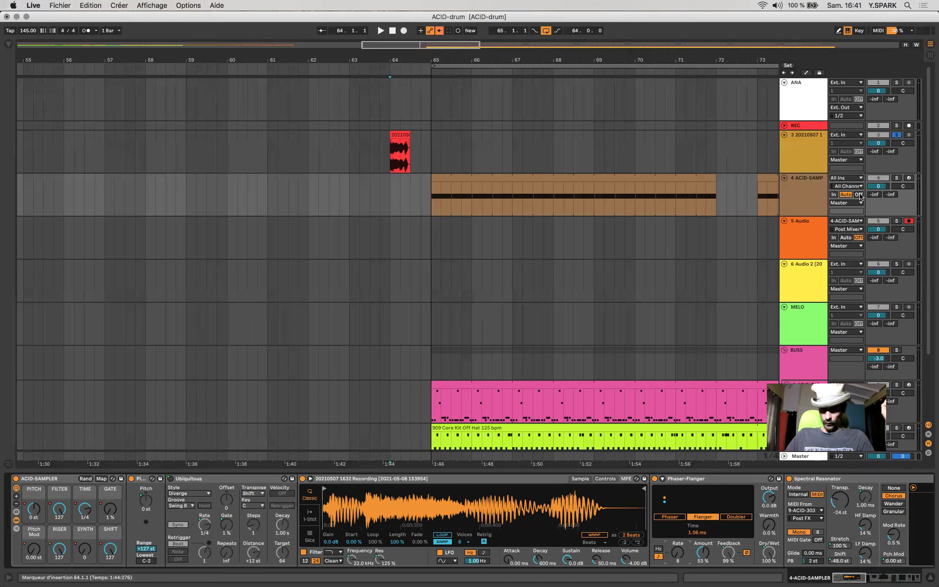
# Create a one-bar MIDI clip at bar 62 on the ACID-SAMPLER track and fill it with a single G3 note
pyautogui.moveTo(314, 204); pyautogui.dragTo(349, 206)
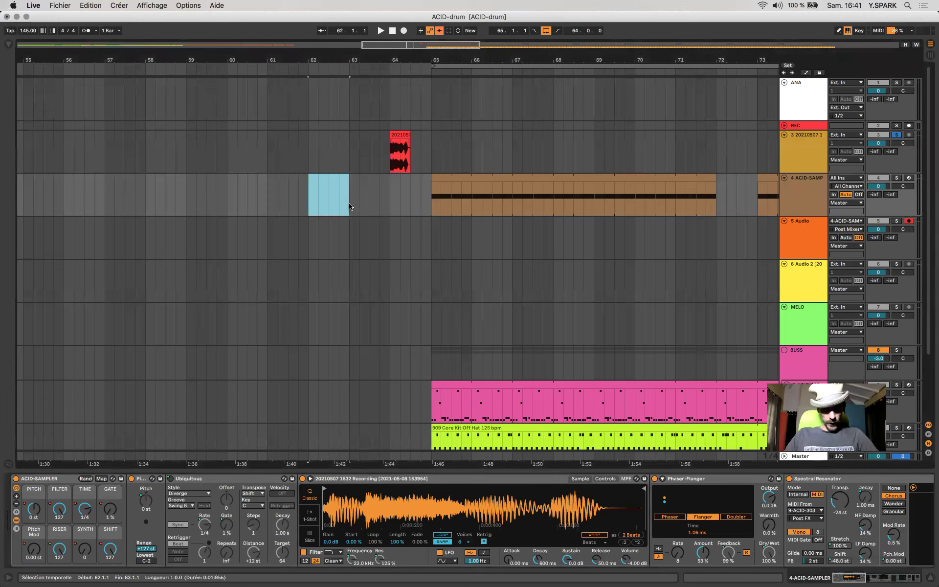
pyautogui.press('super+shift+m')
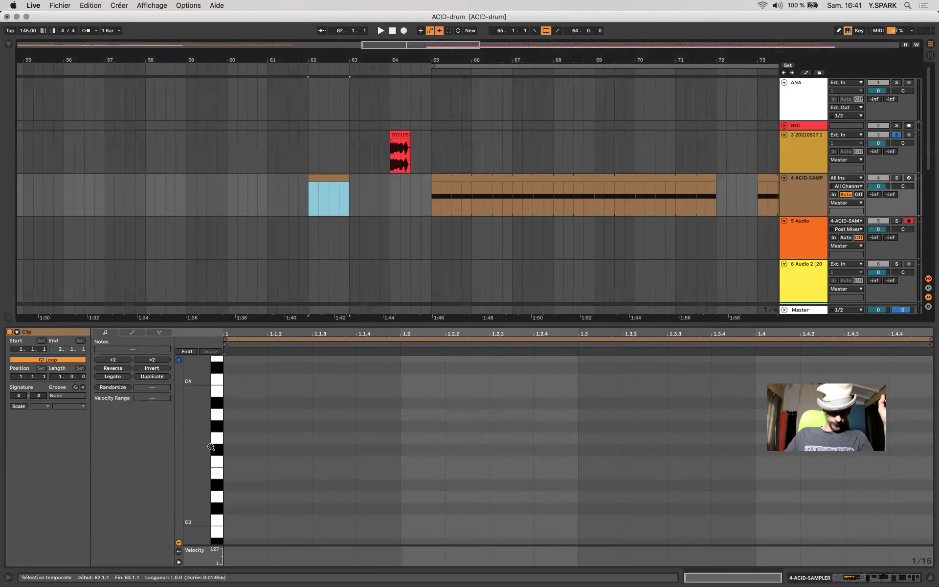
pyautogui.moveTo(230, 438); pyautogui.dragTo(933, 438)
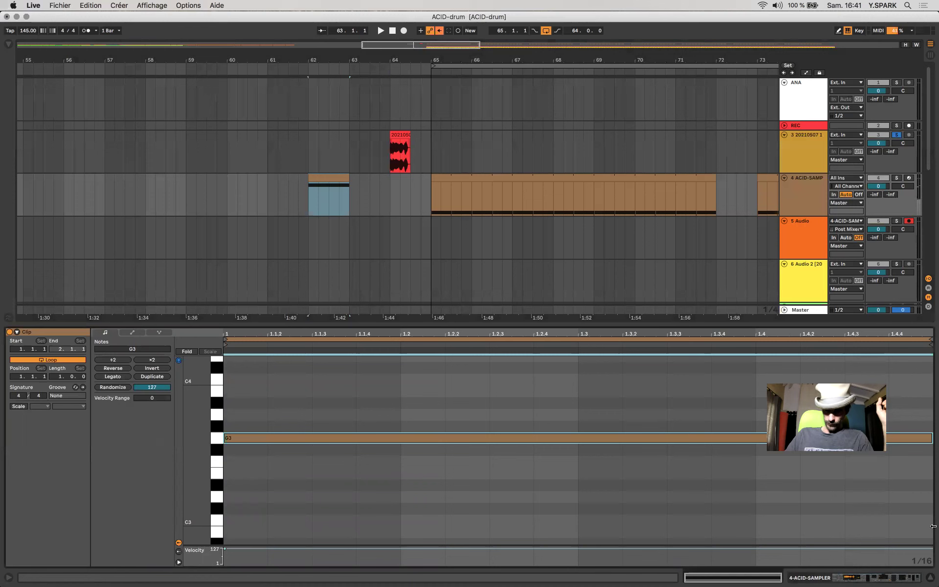
# Bring back the ACID-SAMPLER device chain and solo the track to review its Ubiquitous device and macros
pyautogui.click(902, 579)
pyautogui.click(903, 579)
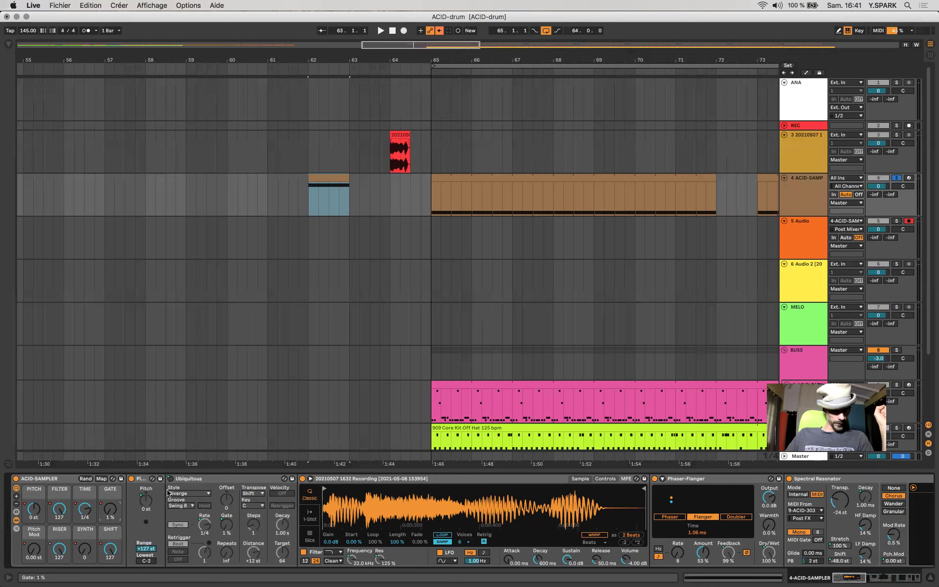
pyautogui.click(205, 480)
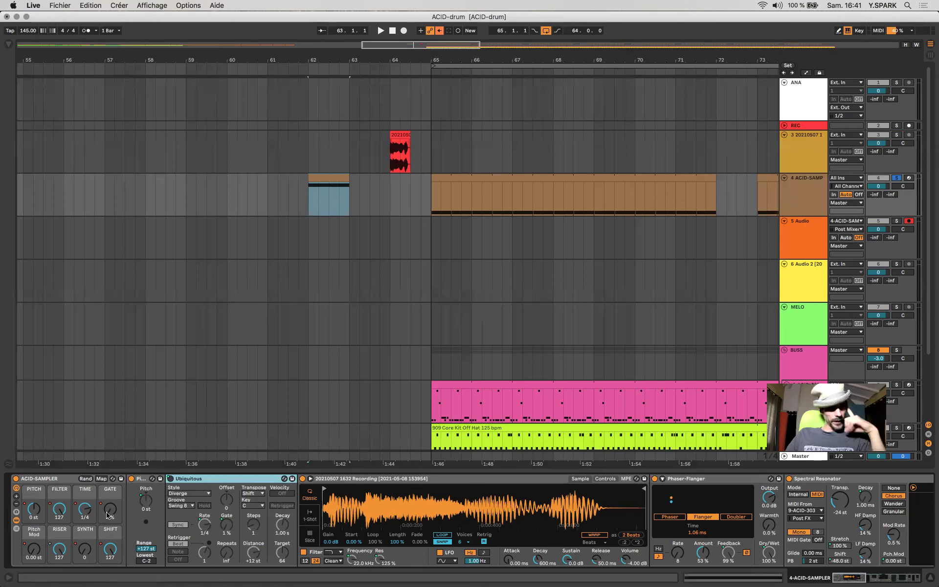
pyautogui.click(111, 556)
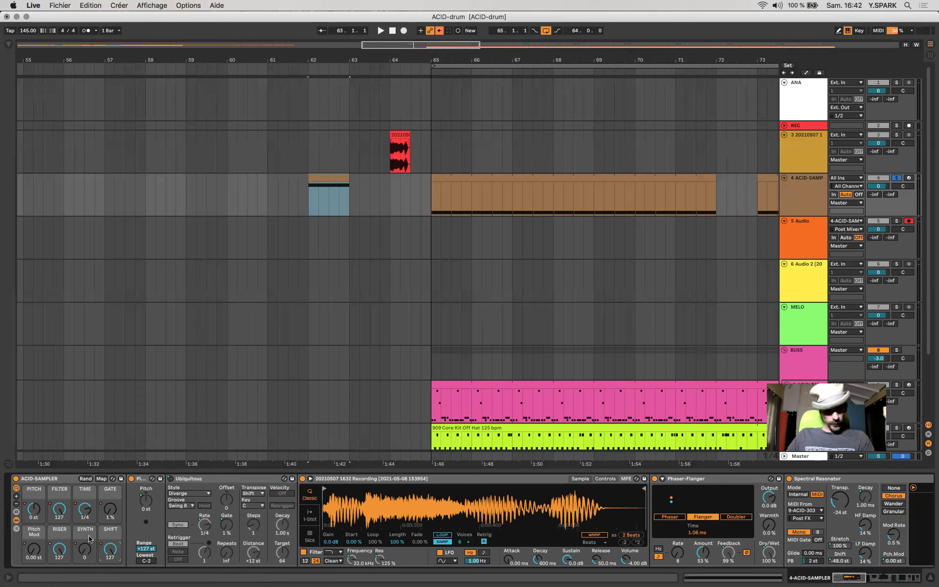
# Play the new clip while setting the Phaser-Flanger Amount to 55 % and the RISER macro to 0
pyautogui.press('space')
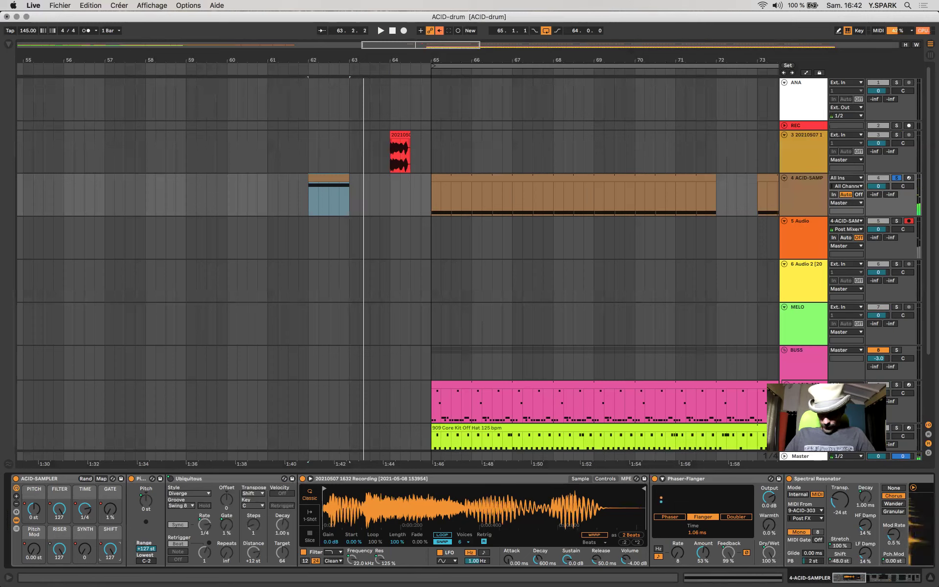
pyautogui.moveTo(694, 557)
pyautogui.mouseDown()
pyautogui.moveTo(695, 523)
pyautogui.moveTo(707, 560)
pyautogui.mouseUp()
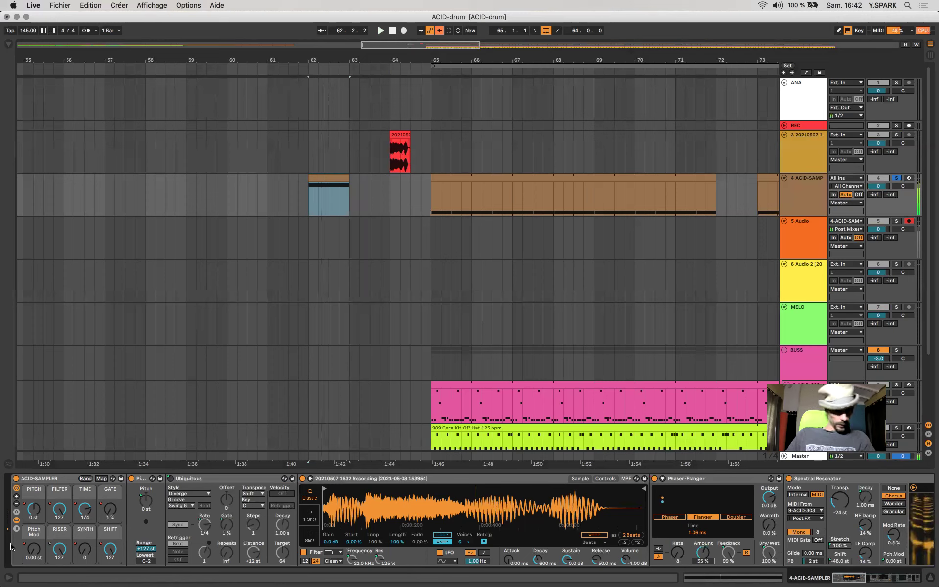
pyautogui.moveTo(62, 555); pyautogui.dragTo(61, 582)
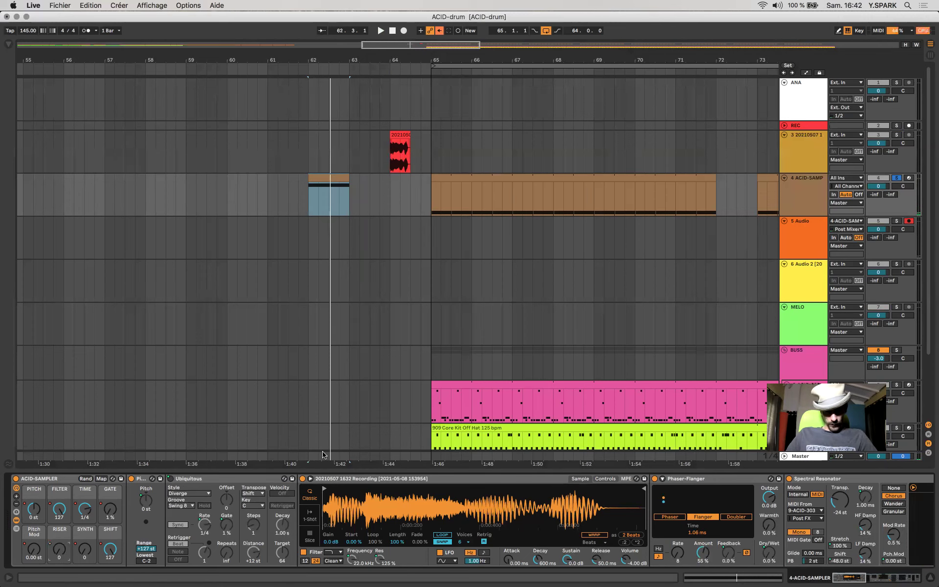
# Extend the start of the pink ACID-303 clip back to bar 62, in line with the new sampler clip
pyautogui.moveTo(436, 388); pyautogui.dragTo(310, 402)
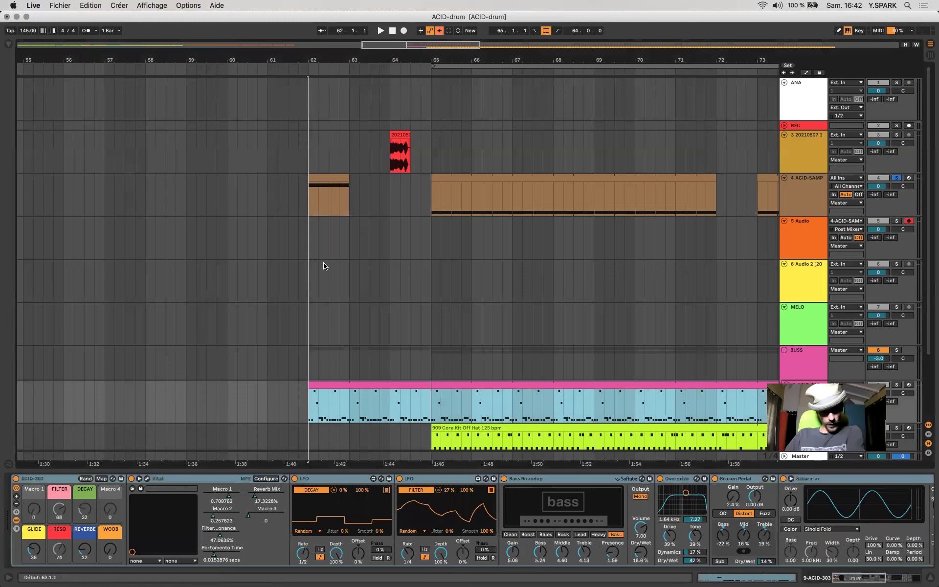
pyautogui.click(320, 183)
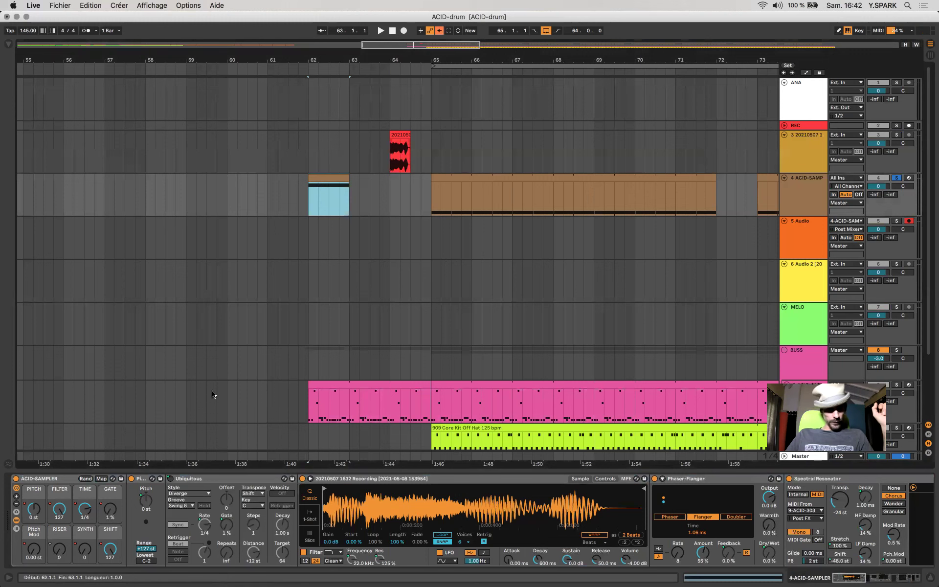
# View the ACID-303 clip's device chain, return to the bar 62 ACID-SAMPLER clip and select its Spectral Resonator
pyautogui.click(340, 386)
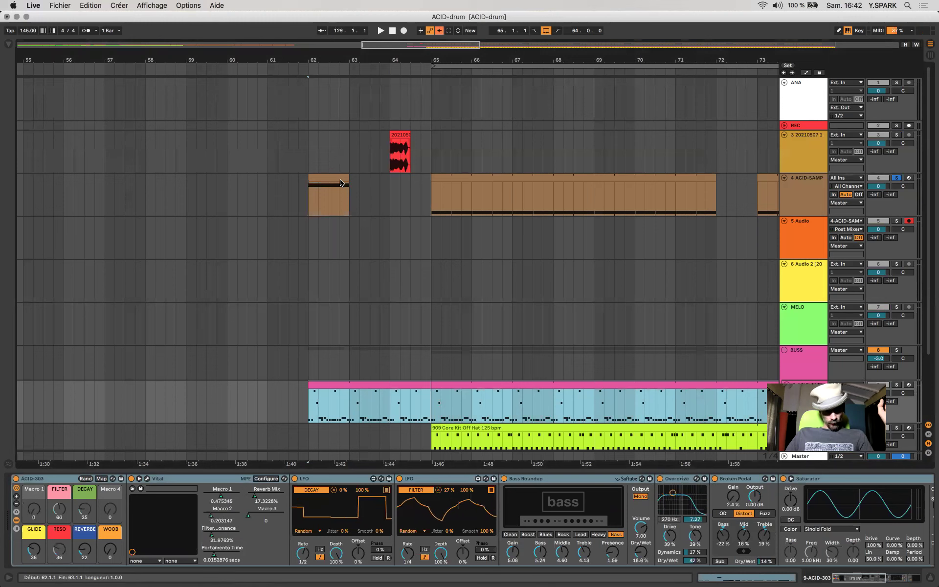
pyautogui.click(337, 196)
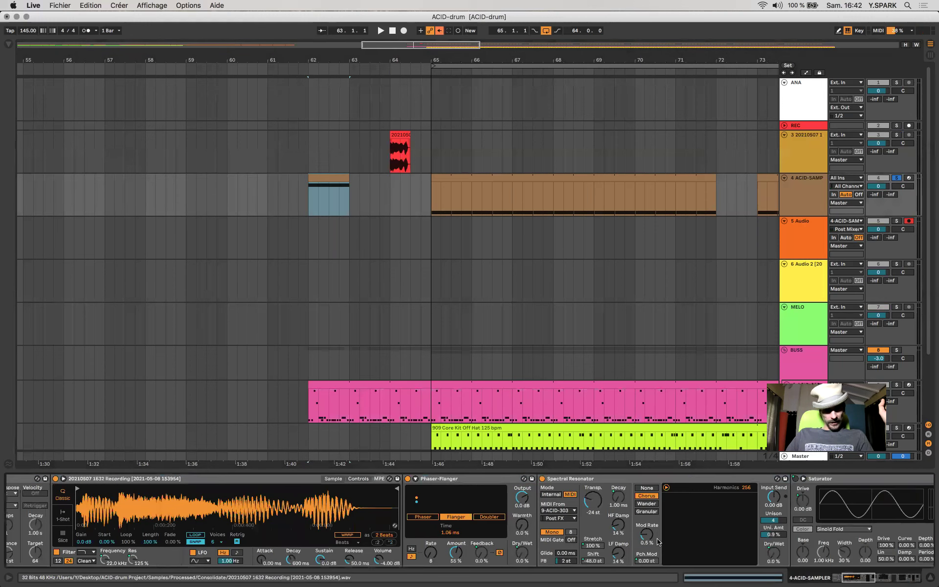
pyautogui.hscroll(5, 461, 487)
pyautogui.click(466, 481)
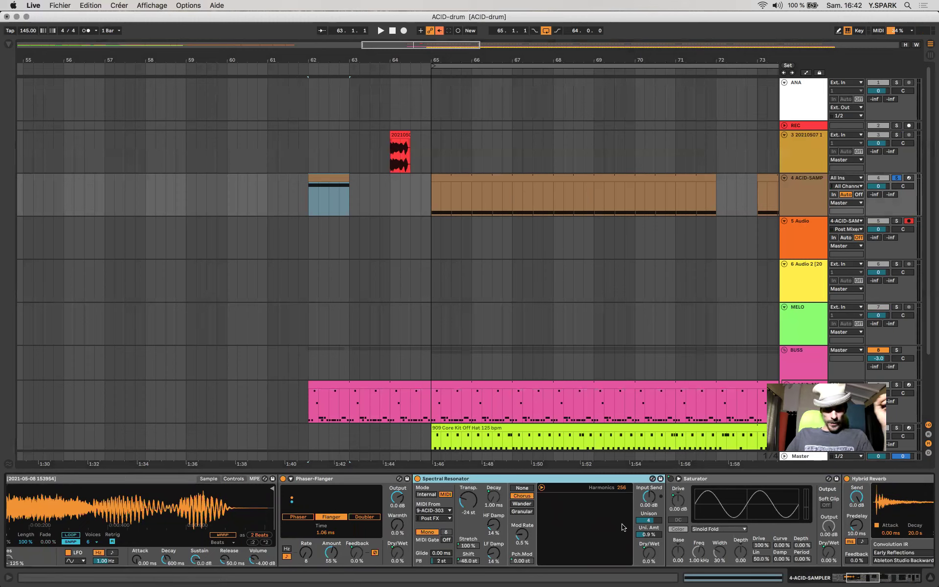
# Switch the Spectral Resonator's mode to Internal and back to MIDI
pyautogui.click(443, 496)
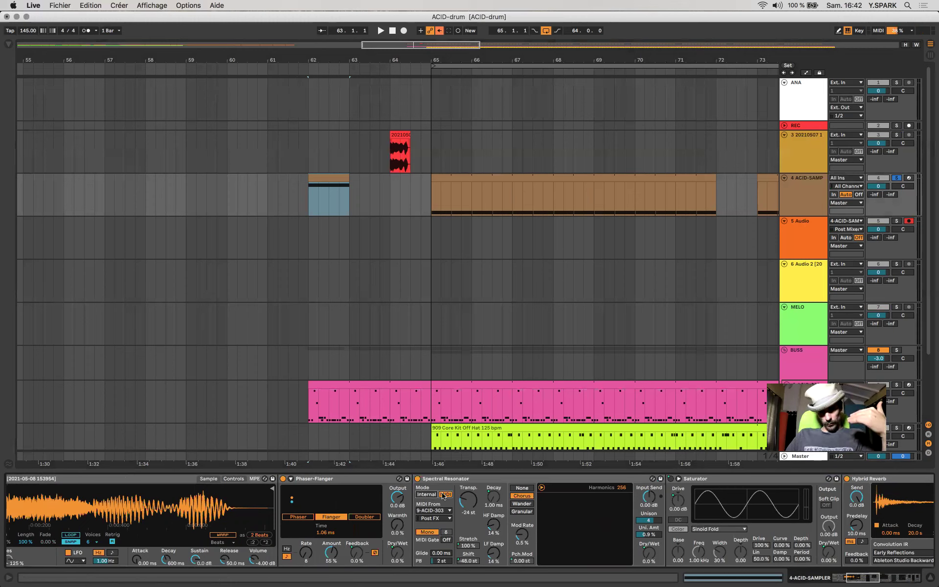
pyautogui.click(429, 496)
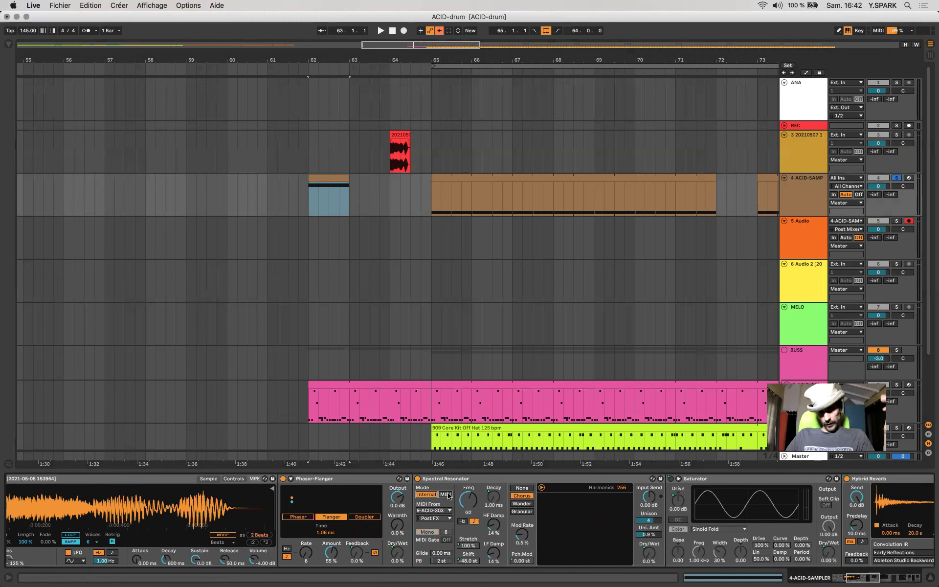
pyautogui.click(448, 495)
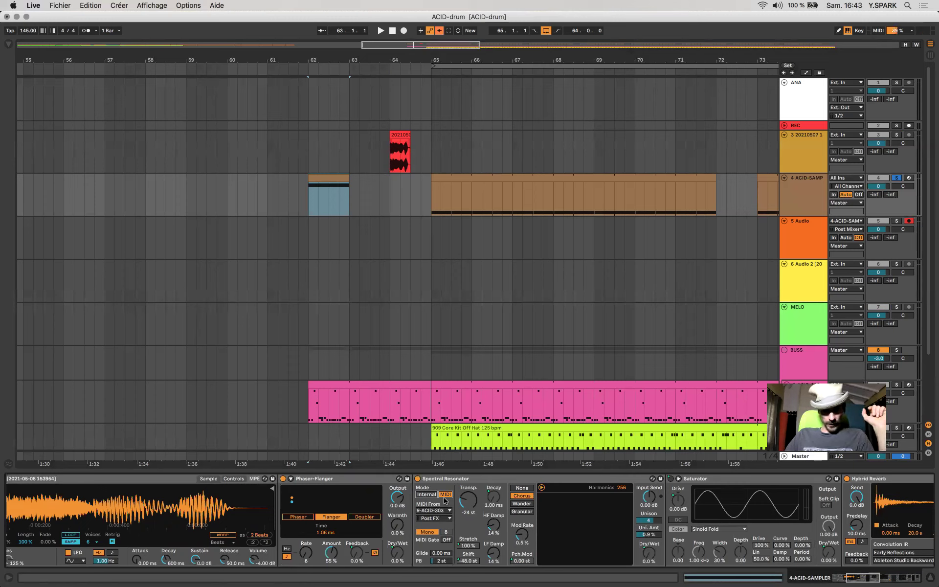
# Check which rack macro the Spectral Resonator's Pch.Mod control is assigned to, without changing the assignment
pyautogui.click(473, 481)
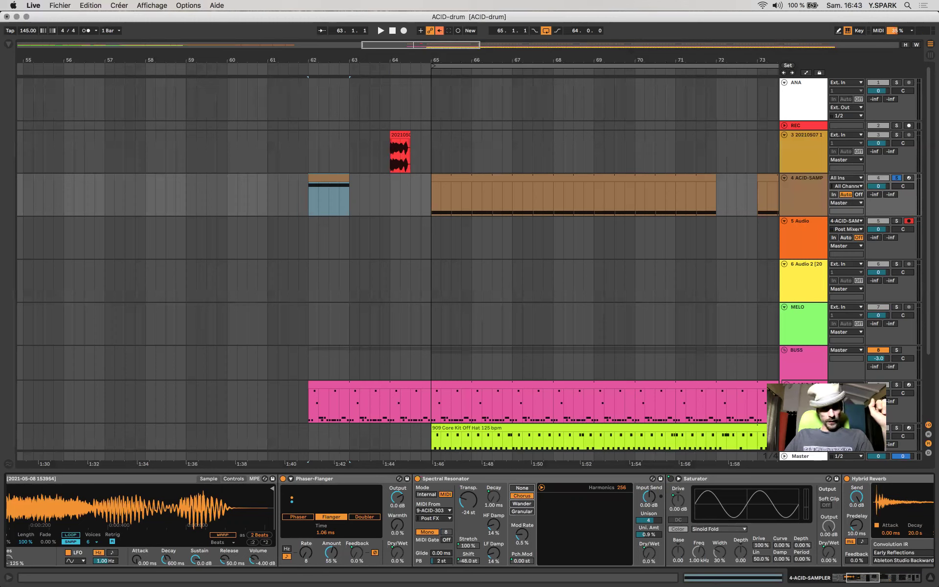
pyautogui.rightClick(522, 562)
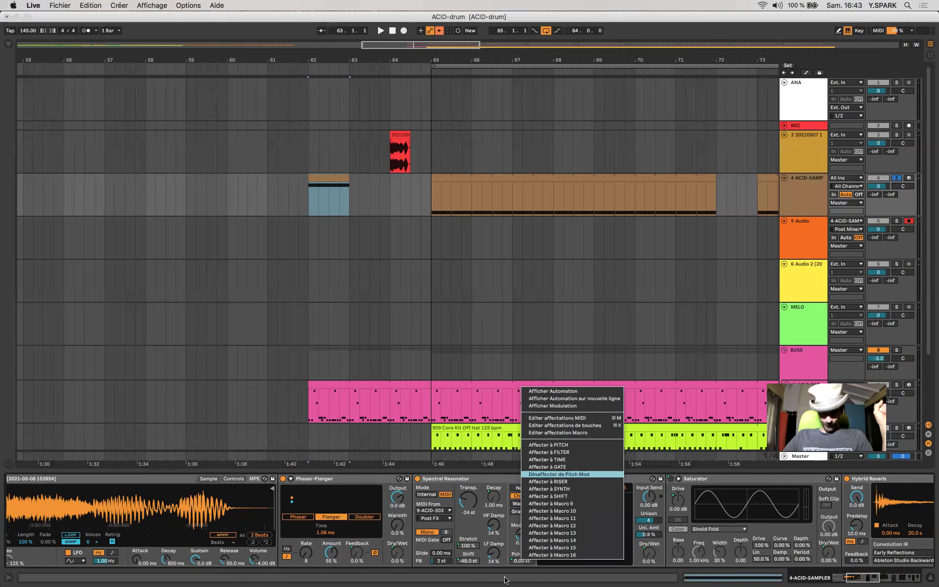
pyautogui.click(521, 564)
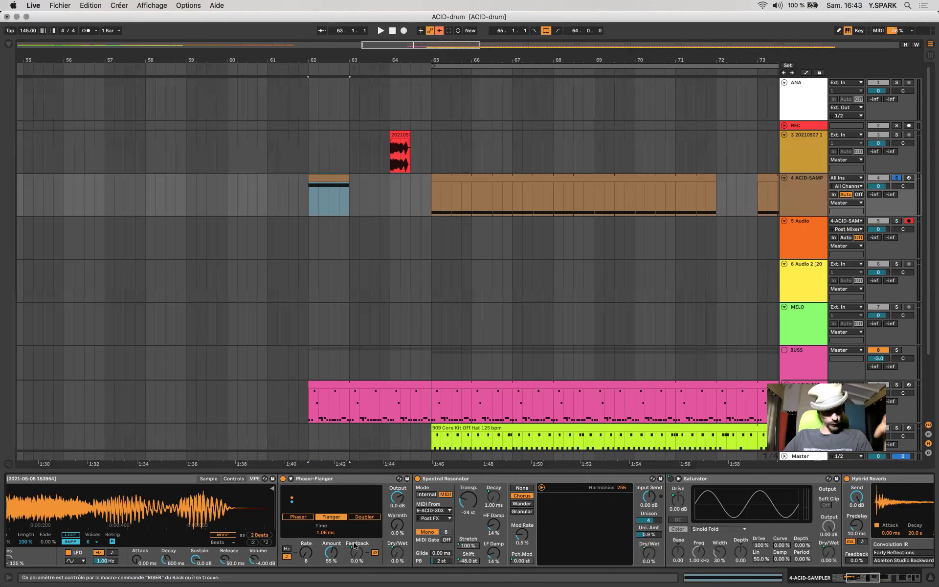
pyautogui.hscroll(-5, 355, 547)
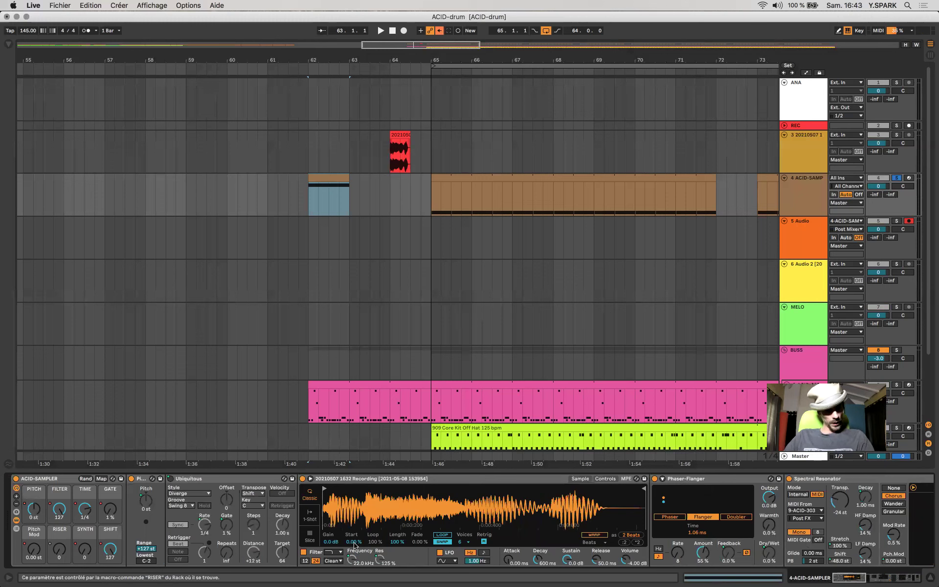
pyautogui.hscroll(6, 355, 547)
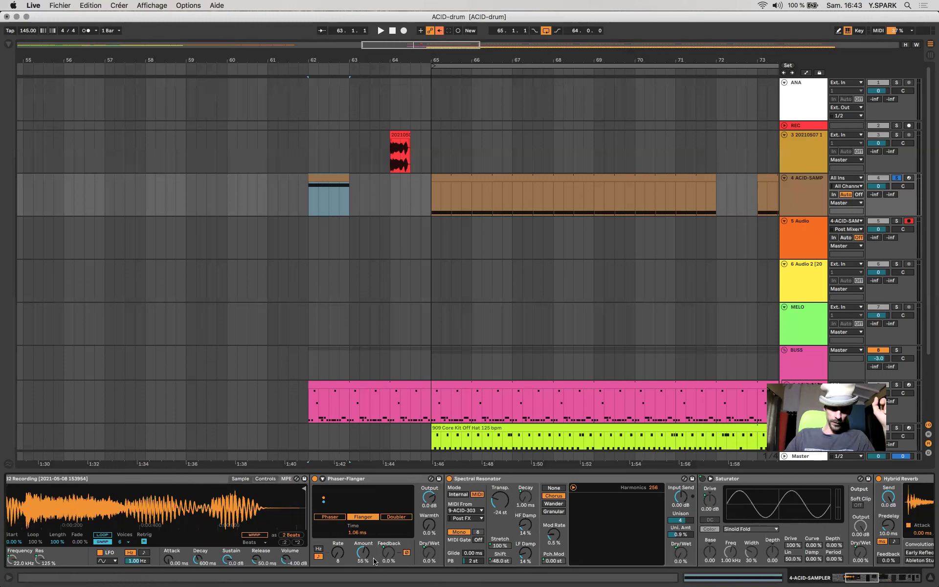
# Sweep the rack's SHIFT macro down to 0 and back up to 127
pyautogui.hscroll(-5, 375, 561)
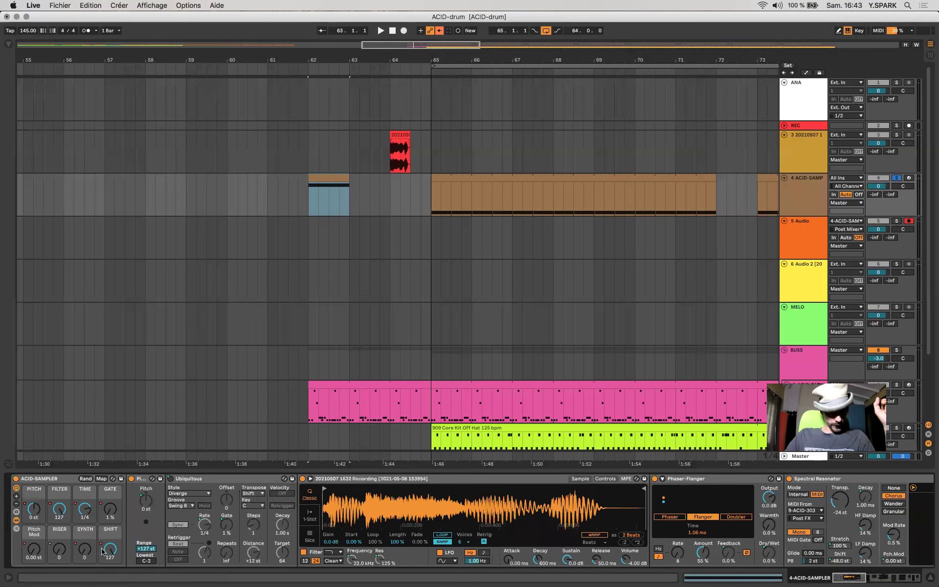
pyautogui.moveTo(111, 550); pyautogui.dragTo(110, 580)
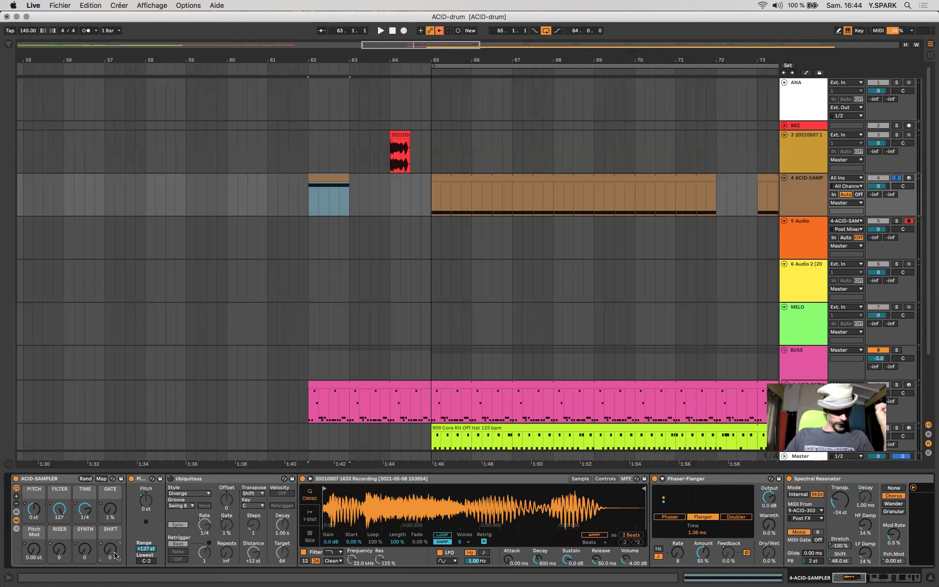
pyautogui.moveTo(108, 547); pyautogui.dragTo(107, 489)
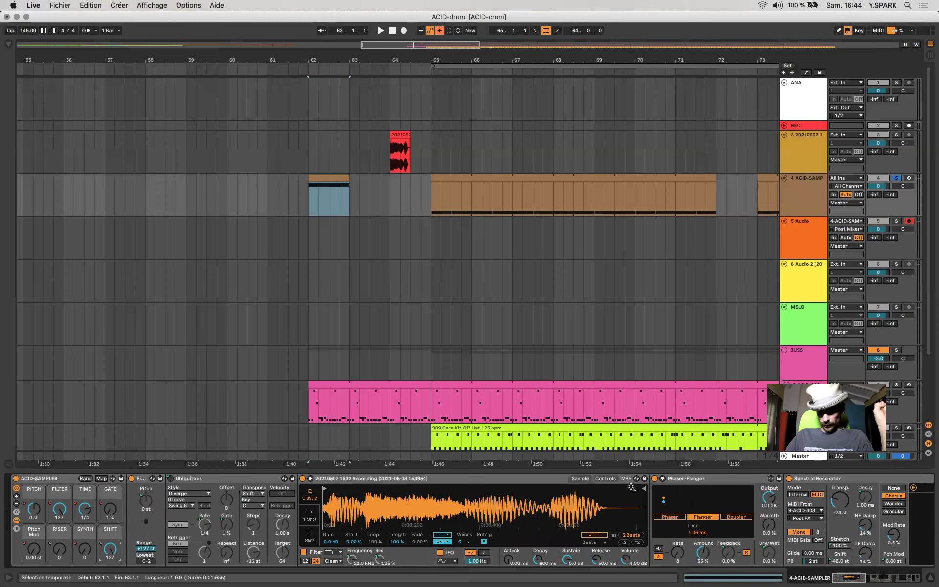
# Raise the SYNTH macro to 127 and examine the Spectral Resonator and Saturator controls it drives
pyautogui.moveTo(85, 549); pyautogui.dragTo(84, 509)
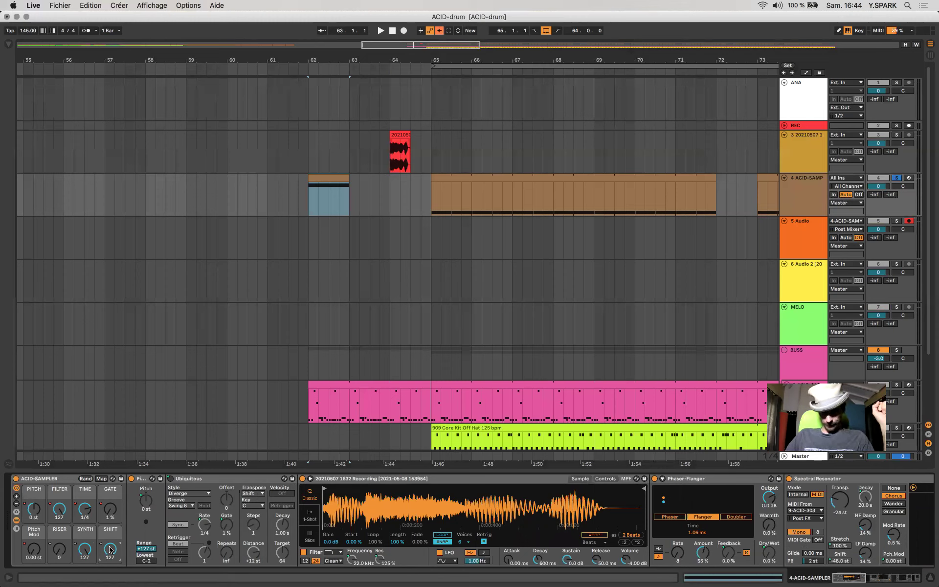
pyautogui.hscroll(5, 597, 577)
pyautogui.hscroll(5, 534, 536)
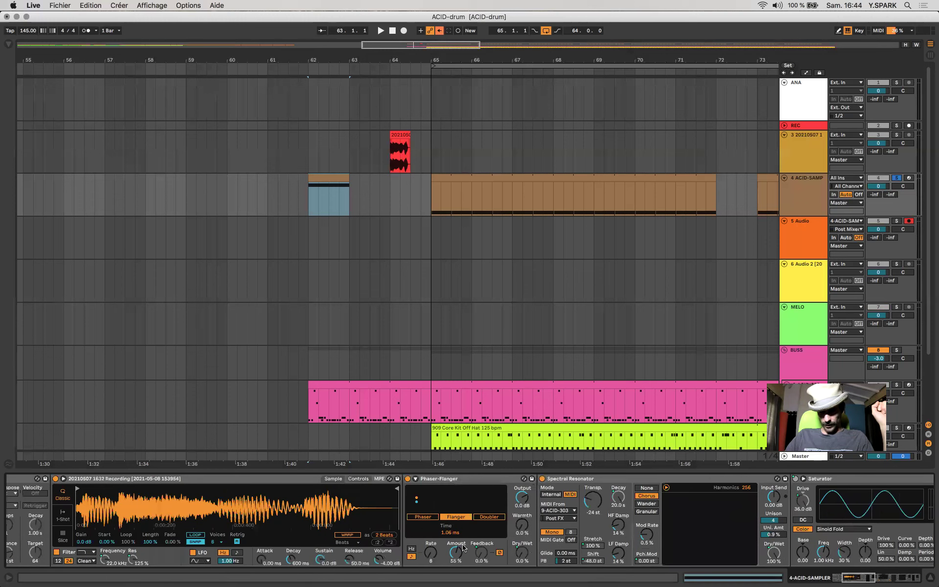
pyautogui.hscroll(-8, 539, 528)
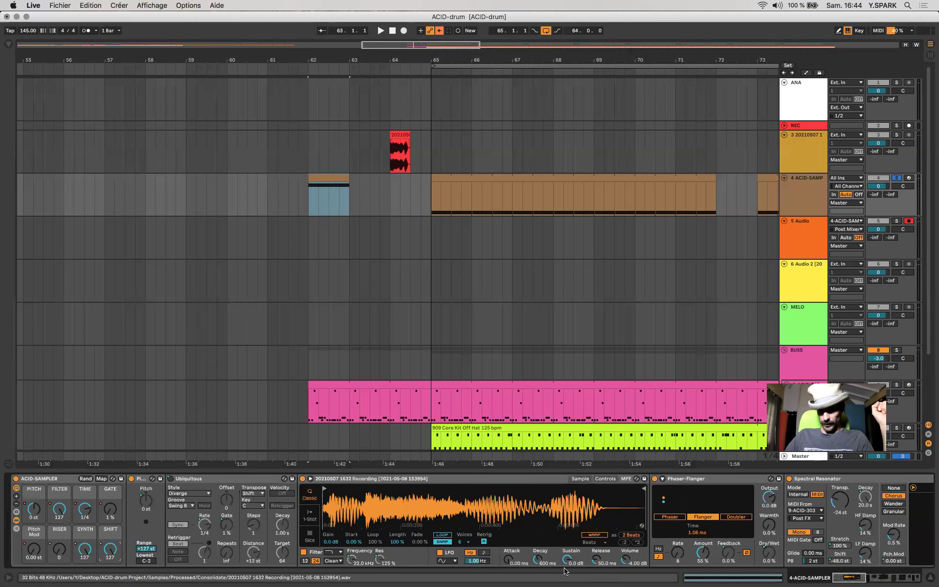
pyautogui.hscroll(3, 858, 520)
pyautogui.hscroll(1, 822, 552)
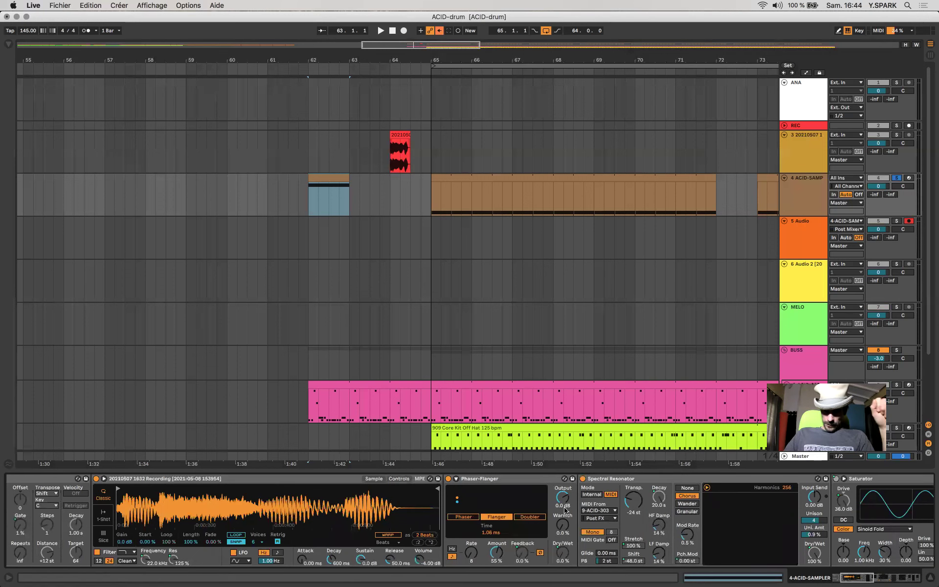
pyautogui.hscroll(-5, 590, 504)
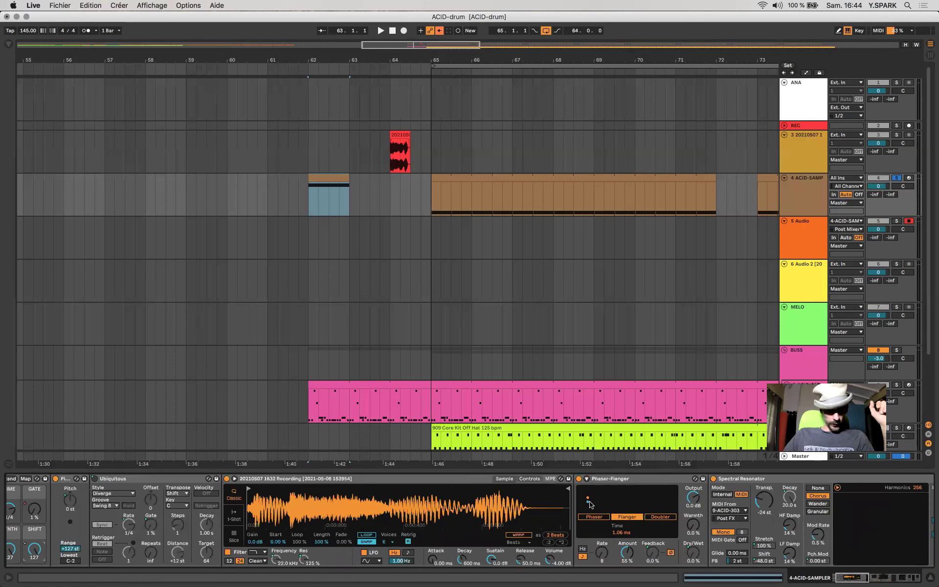
# Audition the ACID-SAMPLER clip at bar 62 with the SYNTH macro raised, restarting playback from the clip
pyautogui.press('space')
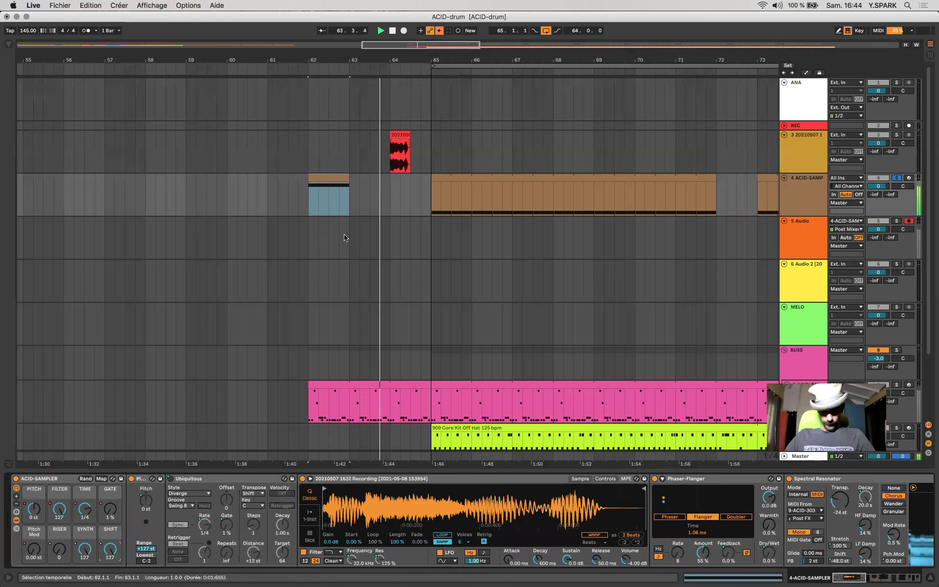
pyautogui.click(312, 206)
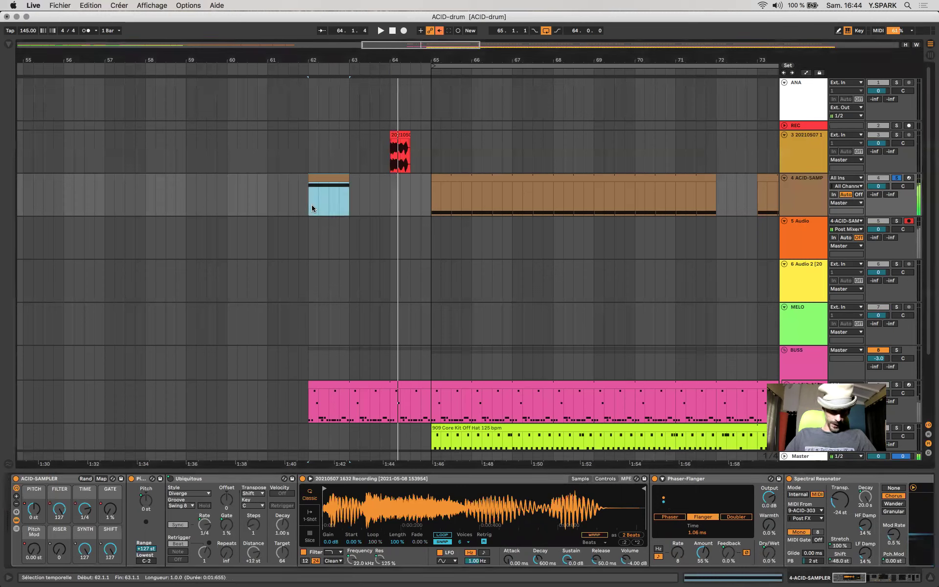
pyautogui.press('space')
pyautogui.press('space')
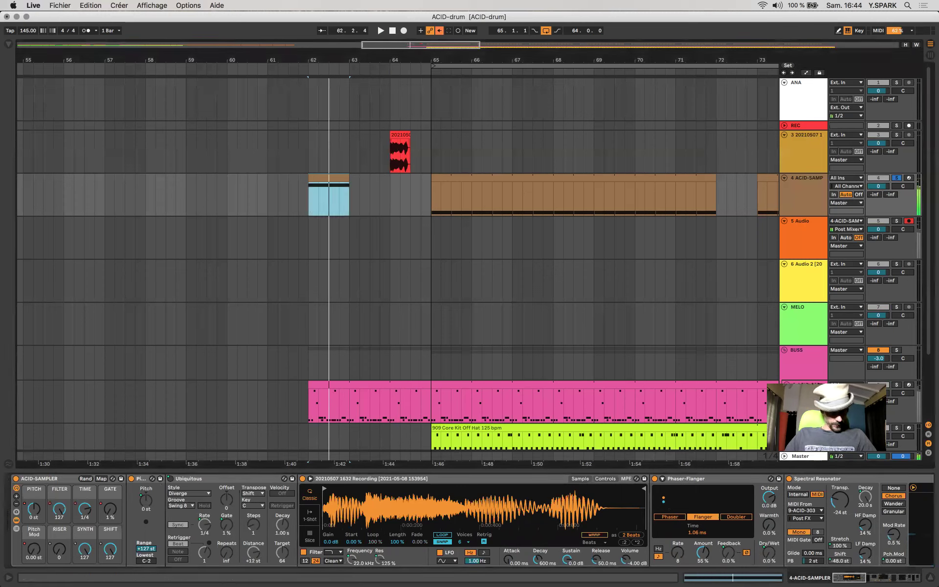
# Lower the SYNTH macro to 0 and play the bar 62 clip again for comparison
pyautogui.click(82, 554)
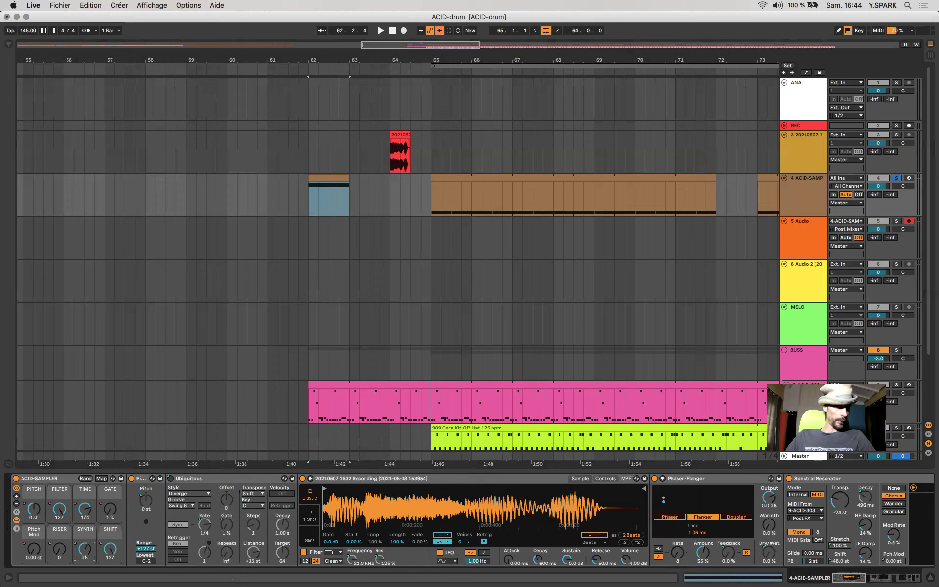
pyautogui.press('space')
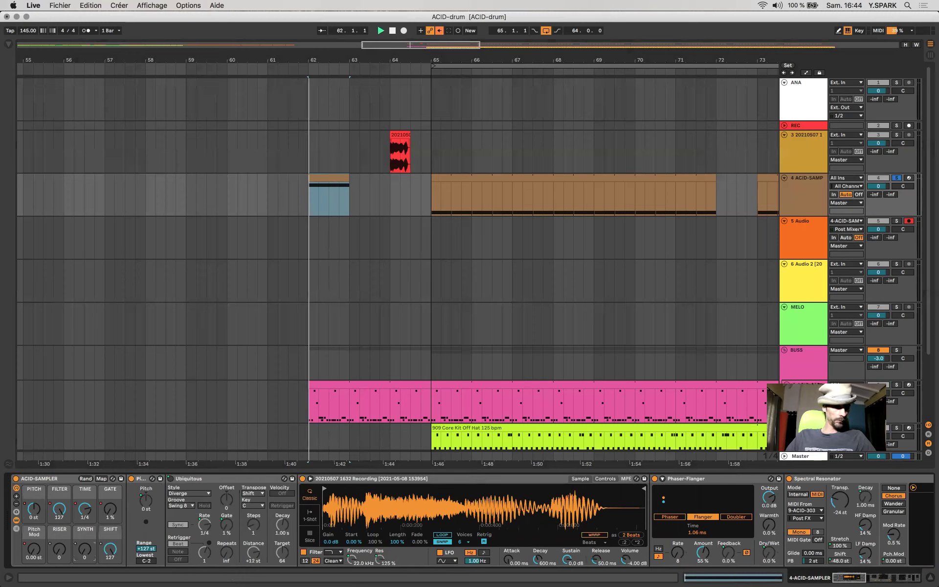
pyautogui.press('space')
pyautogui.press('space')
pyautogui.press('space')
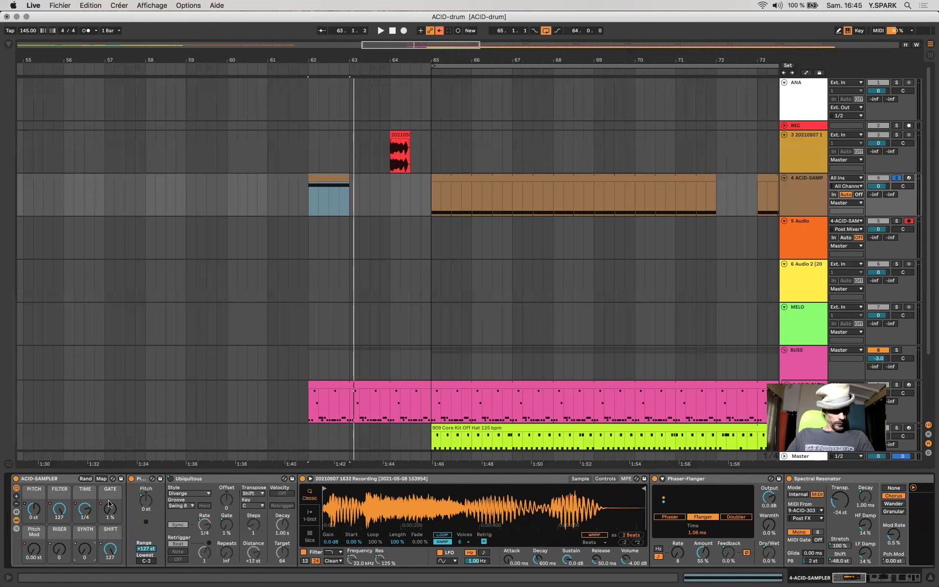
# Check the macro assignments of the Ubiquitous device's Gate and Rate controls
pyautogui.click(198, 482)
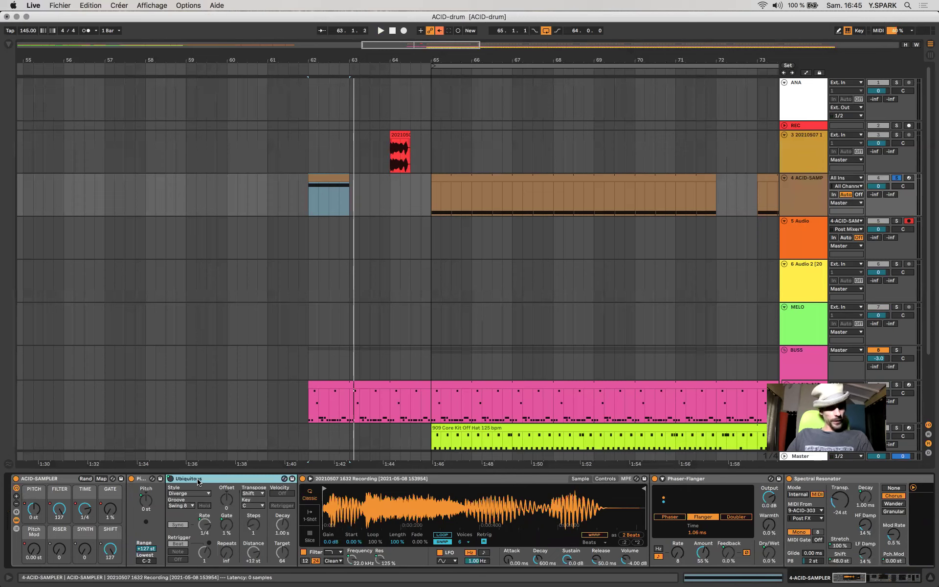
pyautogui.rightClick(229, 529)
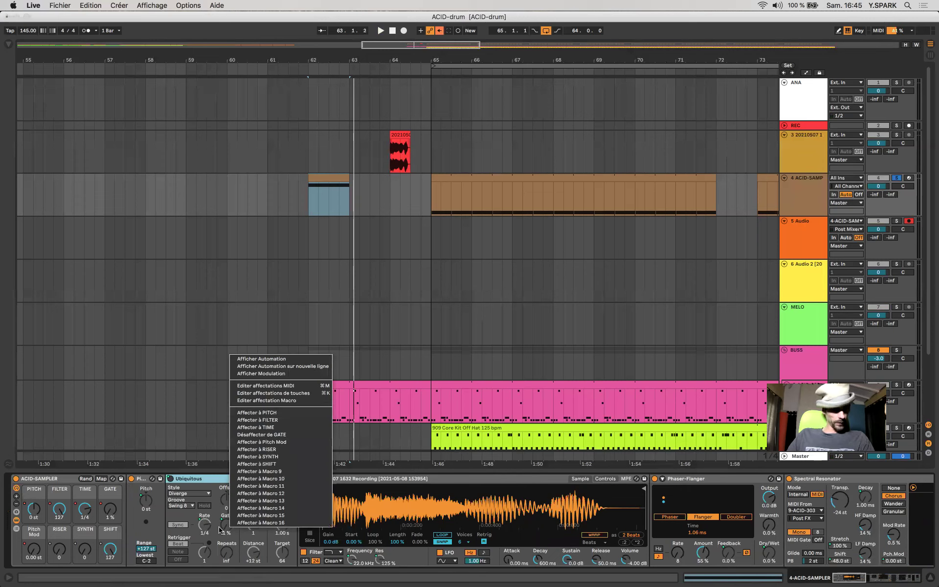
pyautogui.click(203, 530)
pyautogui.rightClick(203, 531)
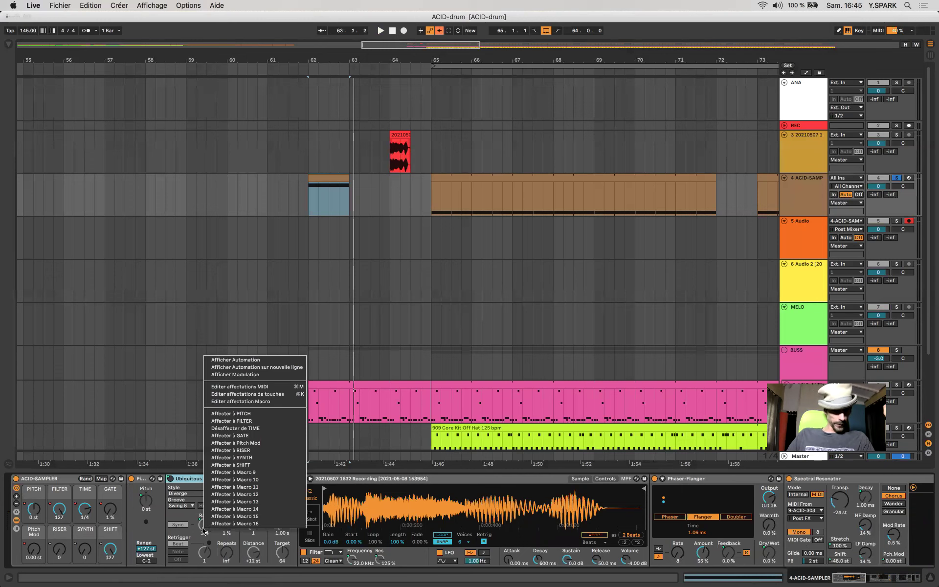
pyautogui.click(204, 531)
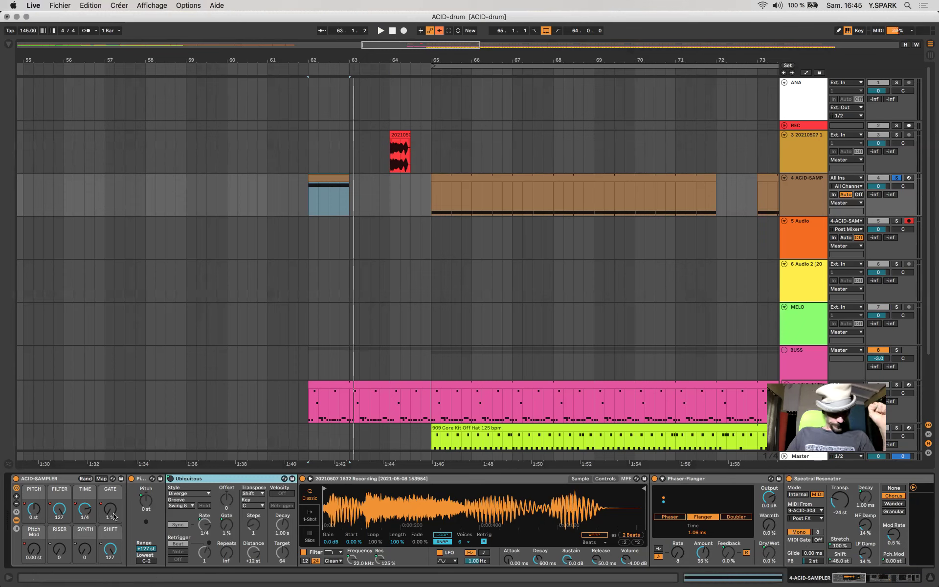
# Set the GATE macro to 25 % and open the macro mappings list to inspect GATE's Ubiquitous Device On range
pyautogui.moveTo(113, 516); pyautogui.dragTo(113, 501)
pyautogui.click(101, 479)
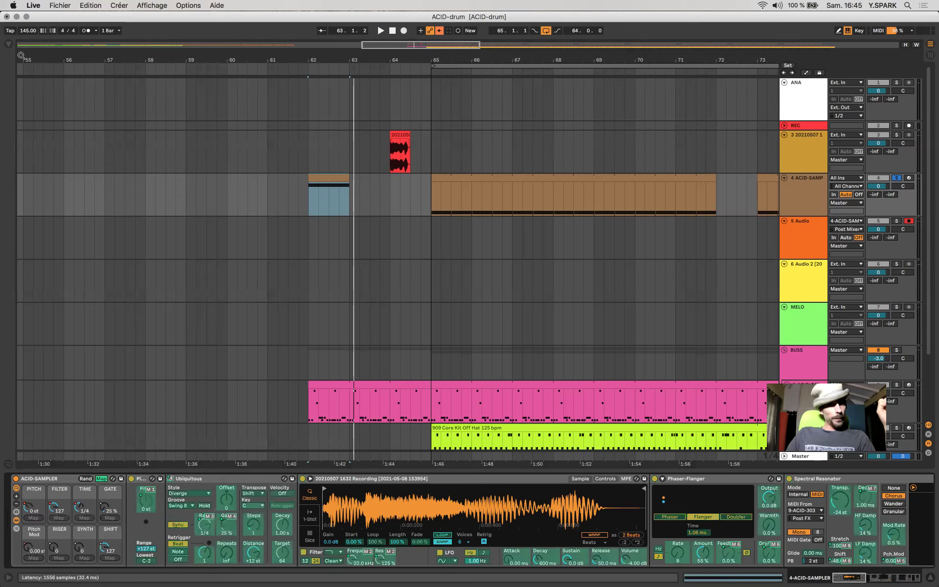
pyautogui.click(9, 45)
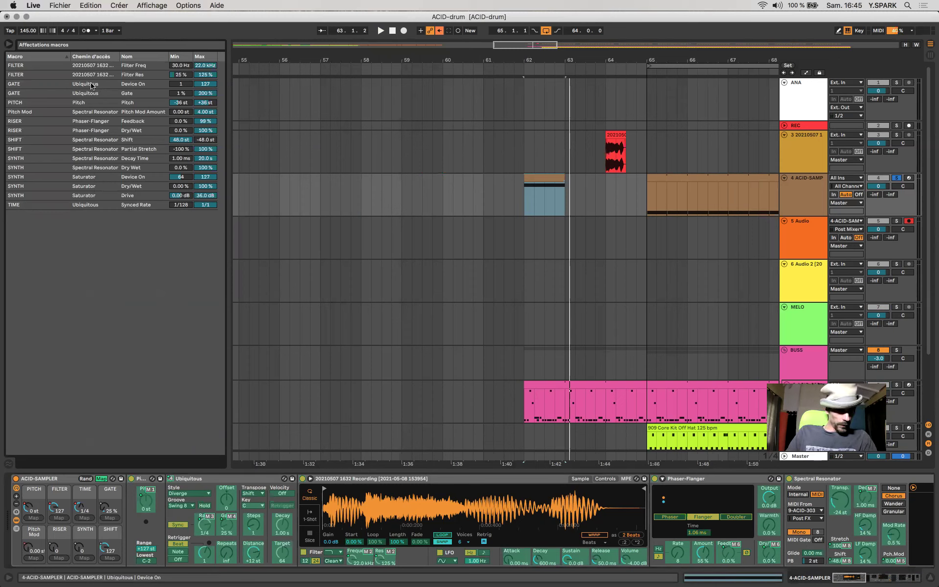
pyautogui.click(177, 86)
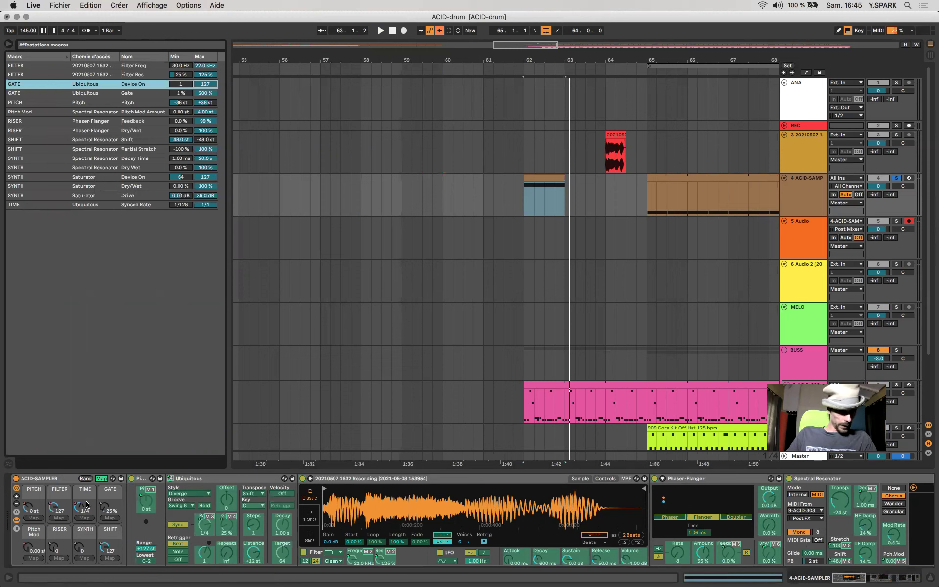
# Set the GATE macro to 81 % and the TIME macro to 1/12
pyautogui.moveTo(103, 514)
pyautogui.mouseDown()
pyautogui.moveTo(105, 485)
pyautogui.moveTo(105, 521)
pyautogui.mouseUp()
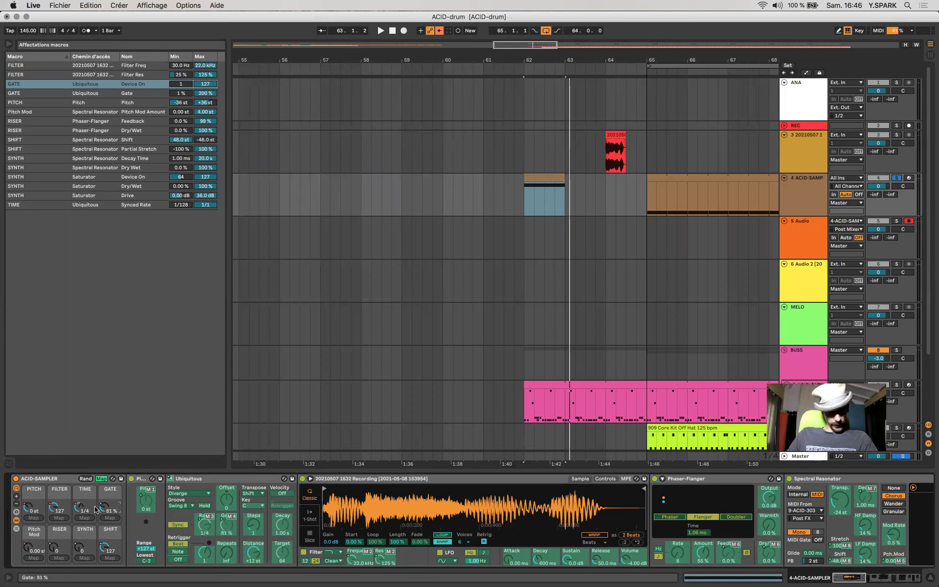
pyautogui.moveTo(79, 510); pyautogui.dragTo(80, 507)
# Add a one-bar clip at bar 49 on the ACID-SAMPLER track
pyautogui.scroll(-5, 544, 193)
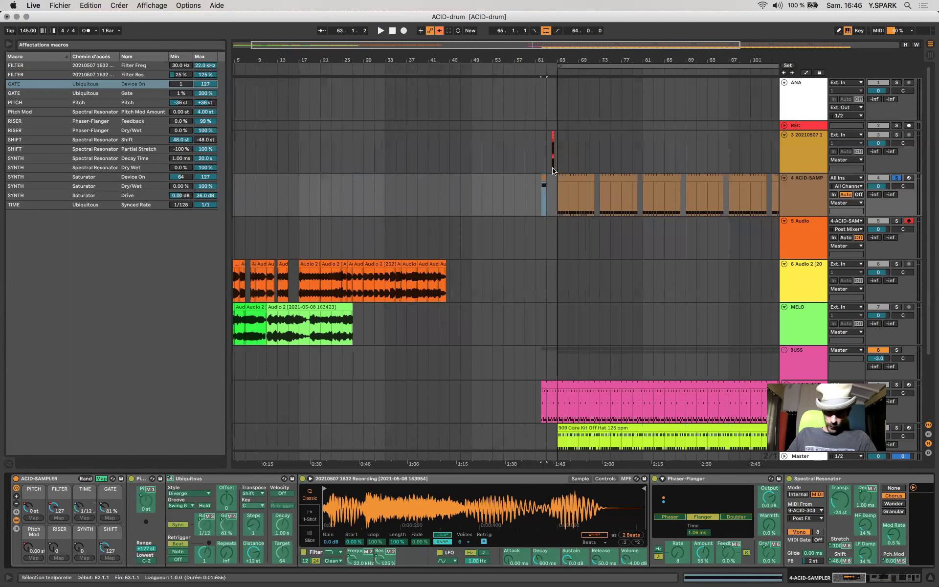
pyautogui.click(475, 192)
pyautogui.click(472, 188)
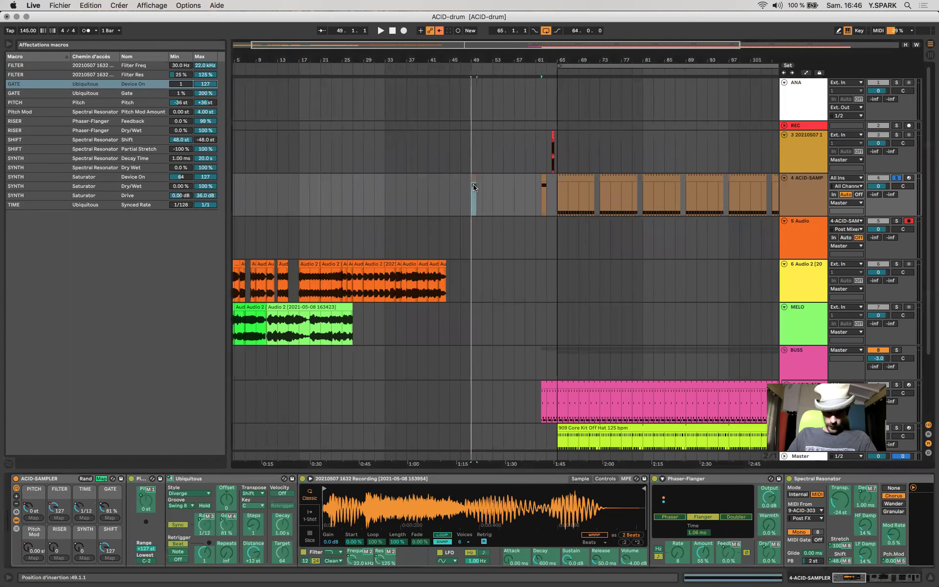
# Extend the bar 49 clip to bar 61, and during playback set the TIME macro to 1/48 and the GATE macro to 200 %
pyautogui.moveTo(474, 180); pyautogui.dragTo(536, 184)
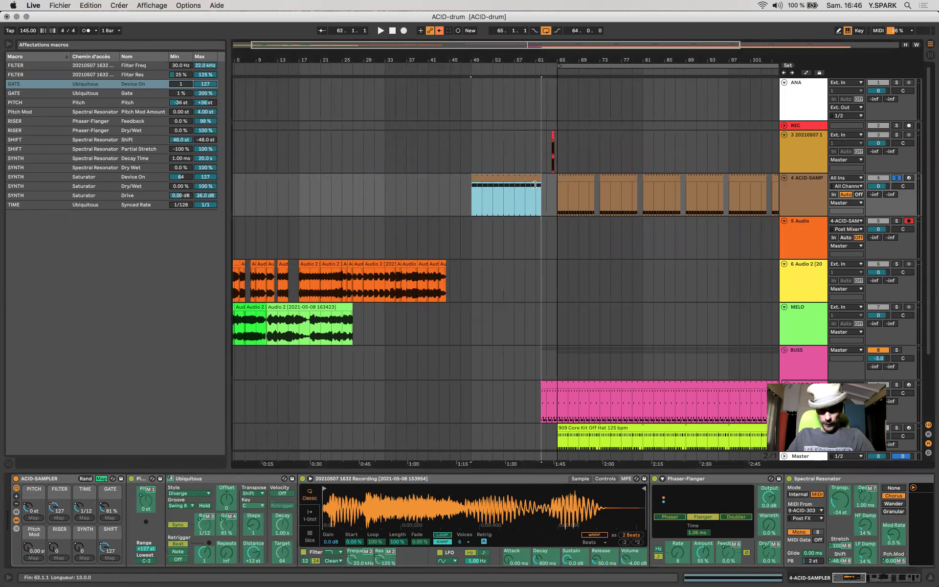
pyautogui.press('space')
pyautogui.moveTo(110, 512); pyautogui.dragTo(79, 515)
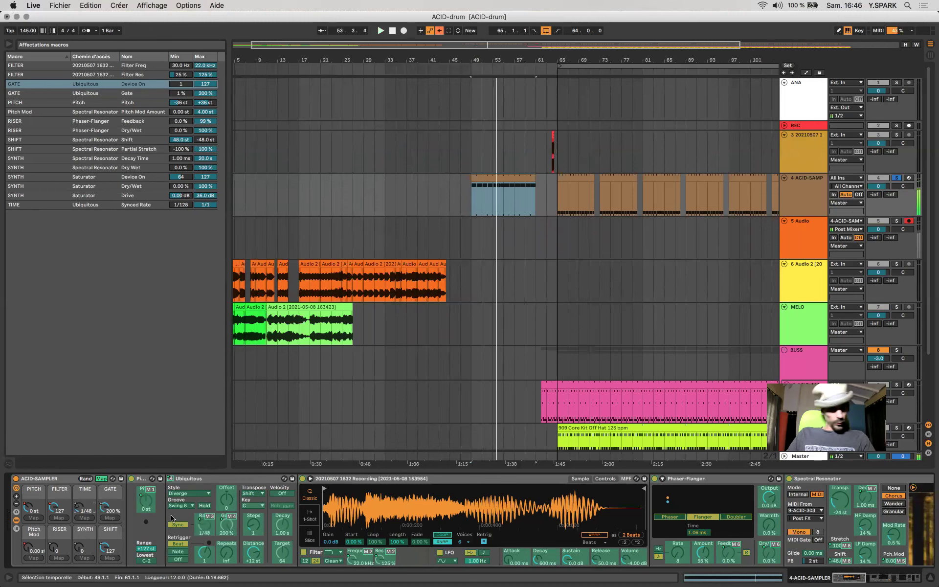
# Leave macro mapping mode and set the Ubiquitous device's Style to Con & Diverge
pyautogui.press('super+m')
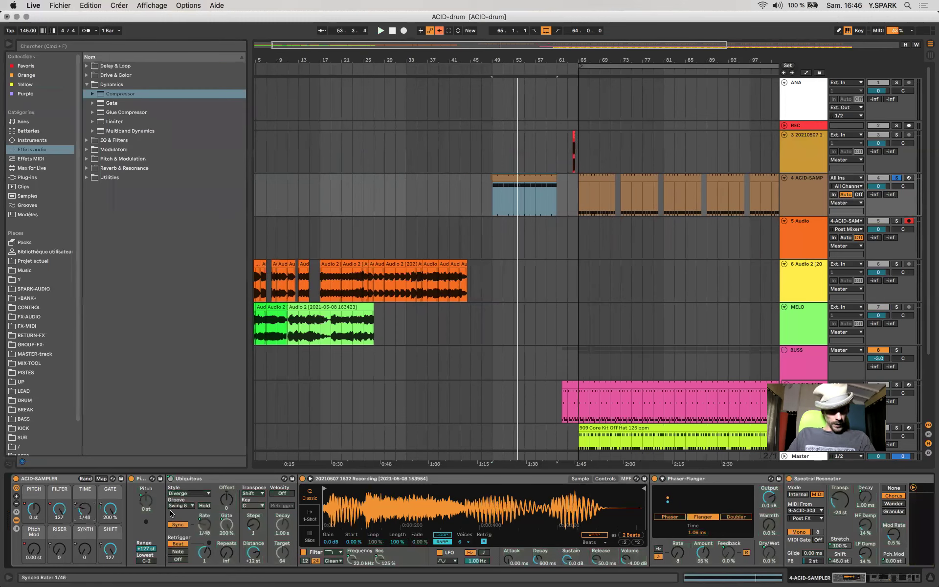
pyautogui.click(188, 481)
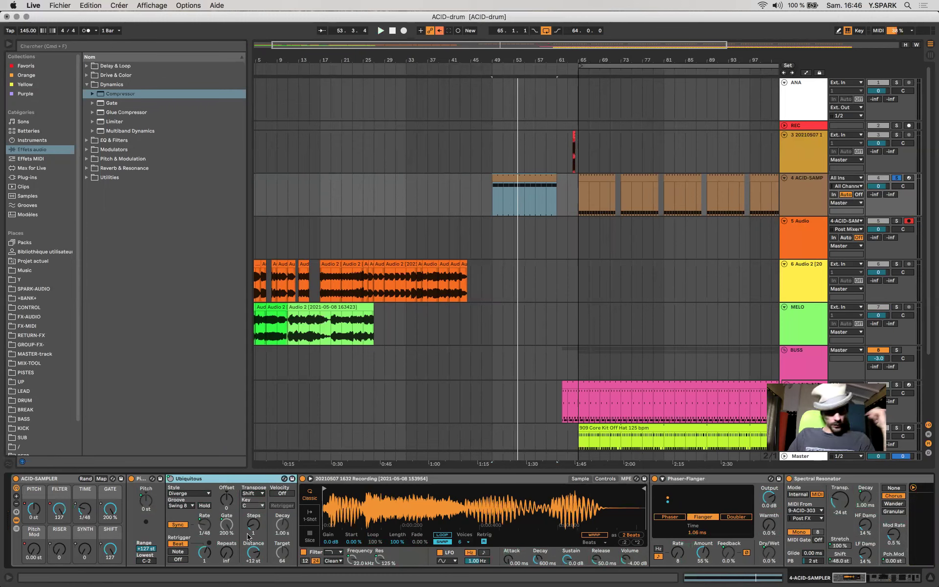
pyautogui.click(194, 494)
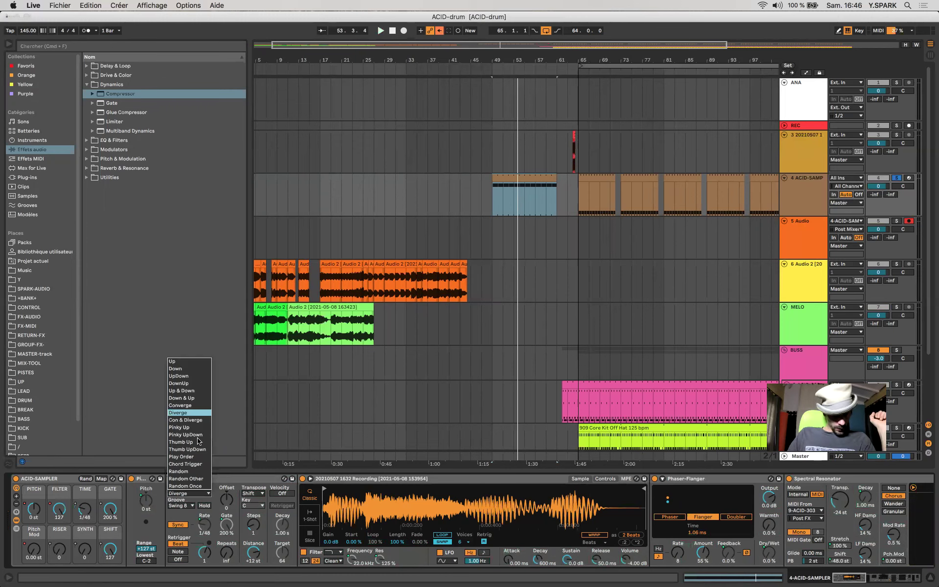
pyautogui.click(196, 424)
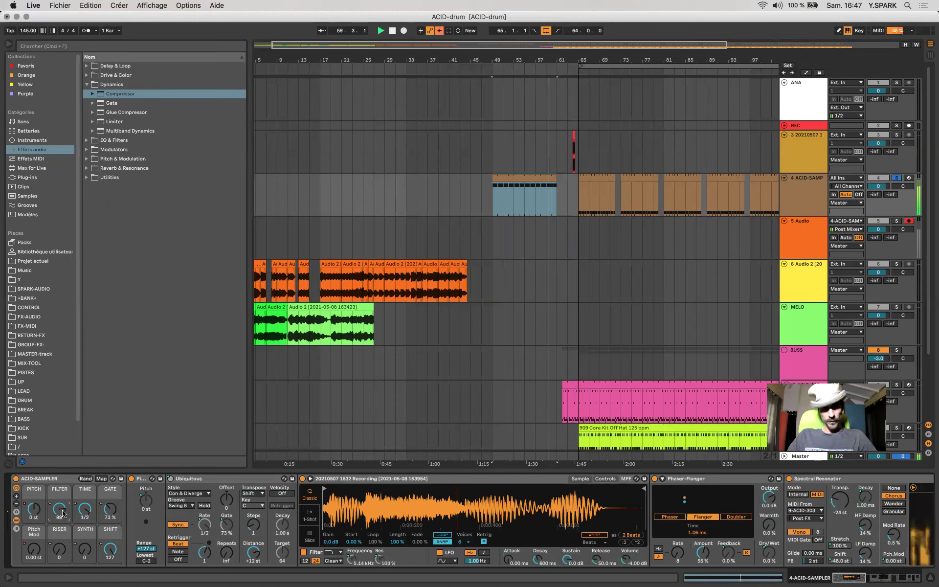
# Set the rack's FILTER macro to 127, RISER to 108 and GATE to 59 %
pyautogui.moveTo(60, 510); pyautogui.dragTo(59, 489)
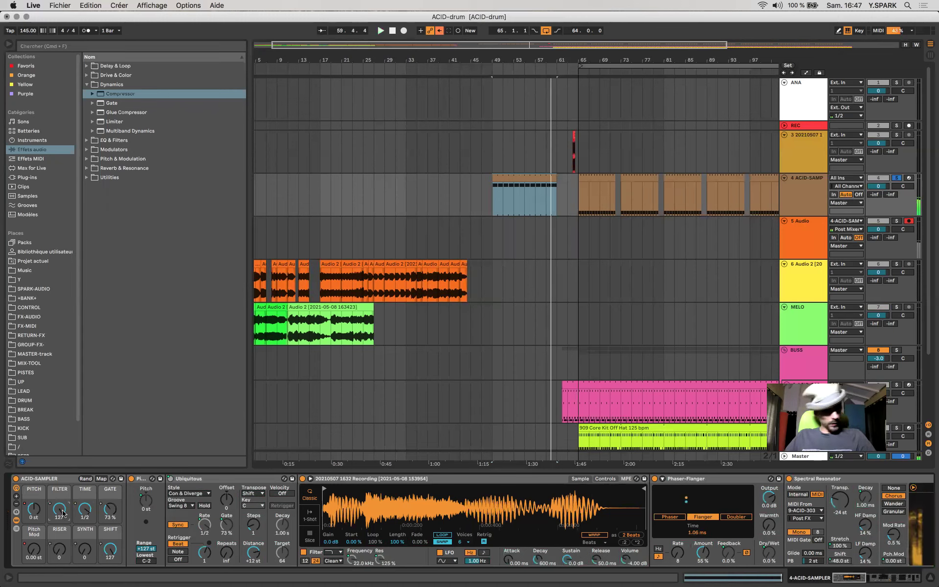
pyautogui.moveTo(59, 549); pyautogui.dragTo(63, 585)
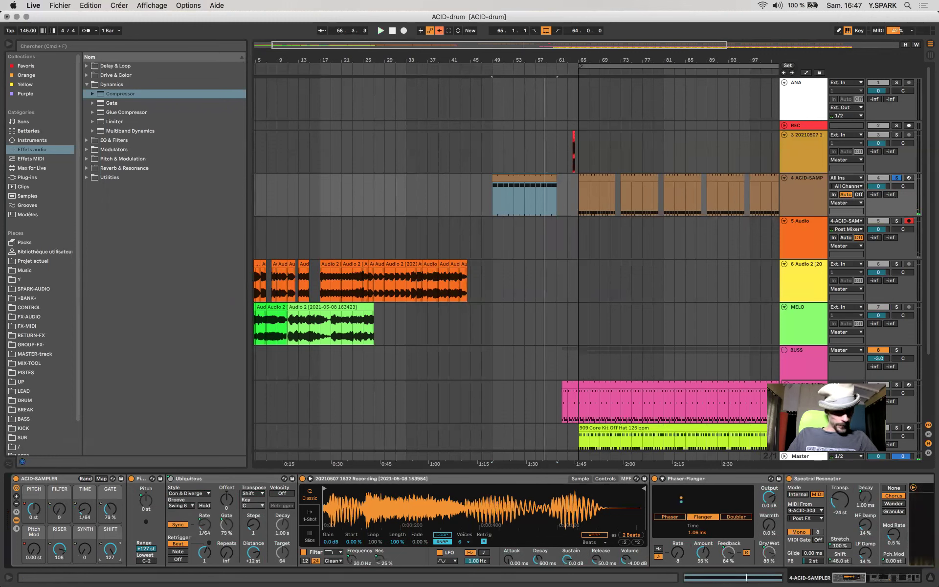
pyautogui.moveTo(112, 517); pyautogui.dragTo(112, 518)
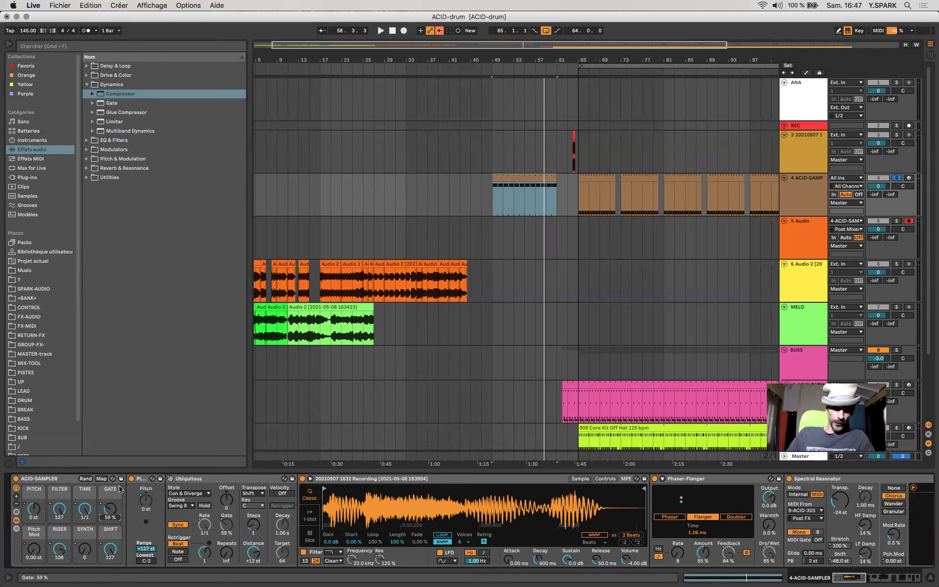
# Inspect the tiny gap between bar 33 and the waveform's onset on the Audio 2 track, selecting about 2 ms
pyautogui.click(402, 290)
pyautogui.scroll(10, 402, 290)
pyautogui.scroll(15, 402, 290)
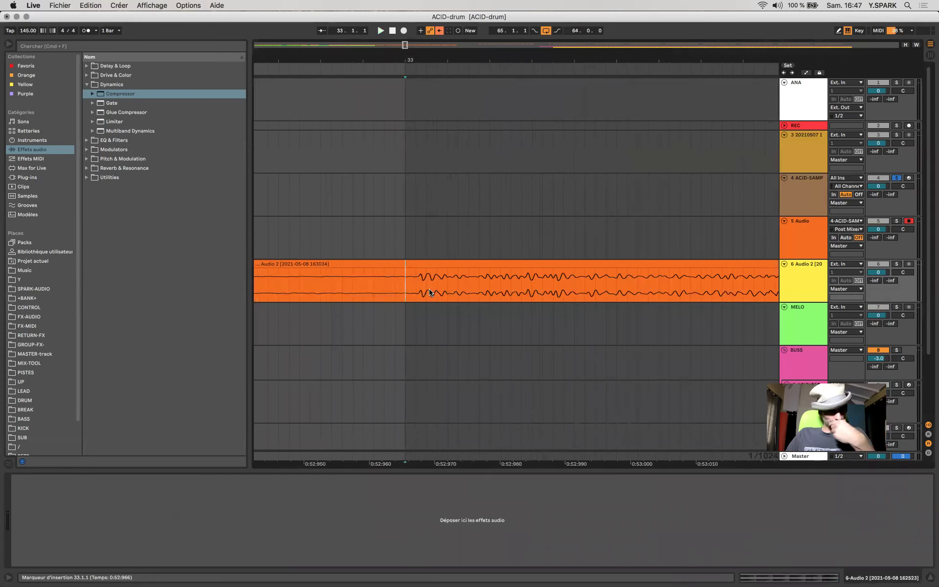
pyautogui.moveTo(405, 290); pyautogui.dragTo(416, 289)
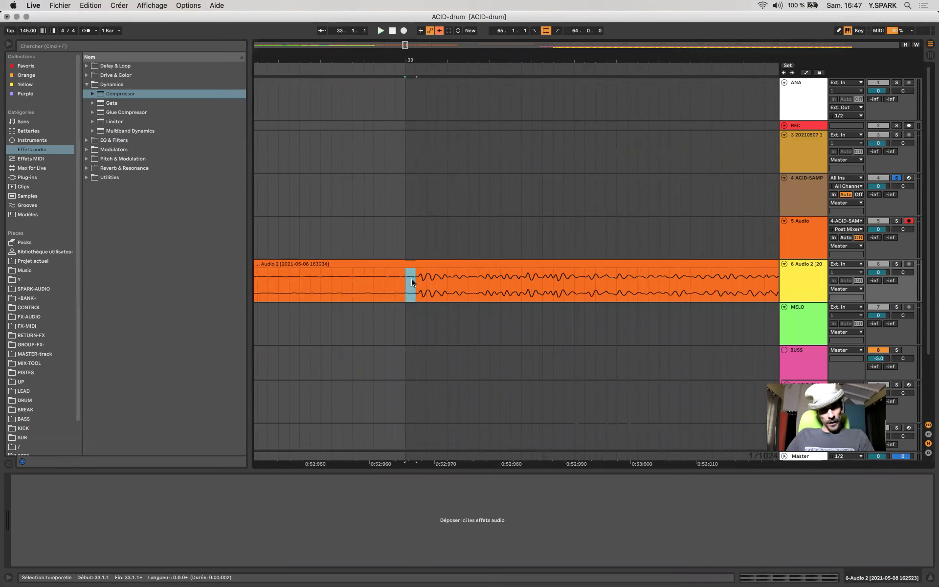
pyautogui.scroll(-3, 412, 280)
pyautogui.scroll(-10, 412, 283)
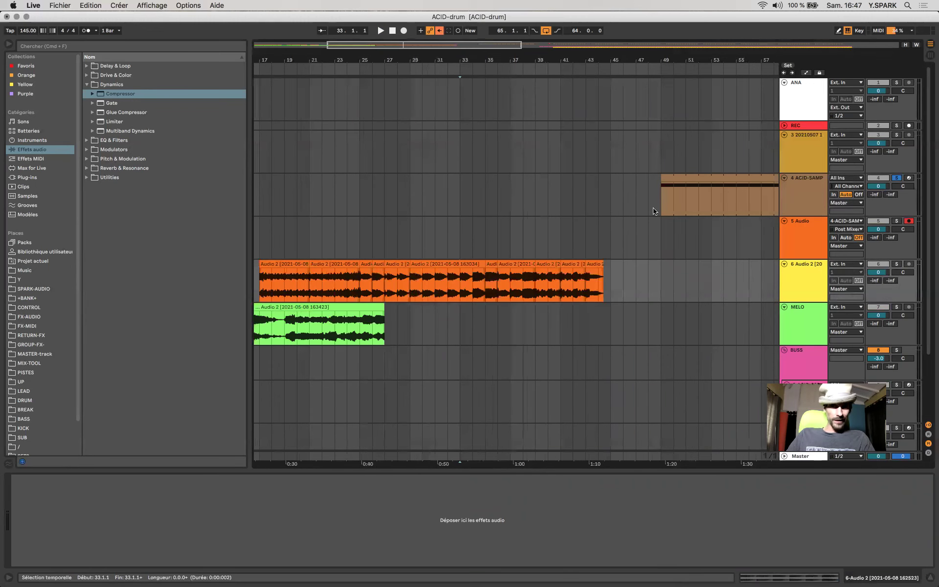
# Select the MIDI clip spanning bars 49 to 61 on the ACID-SAMPLER track
pyautogui.click(654, 212)
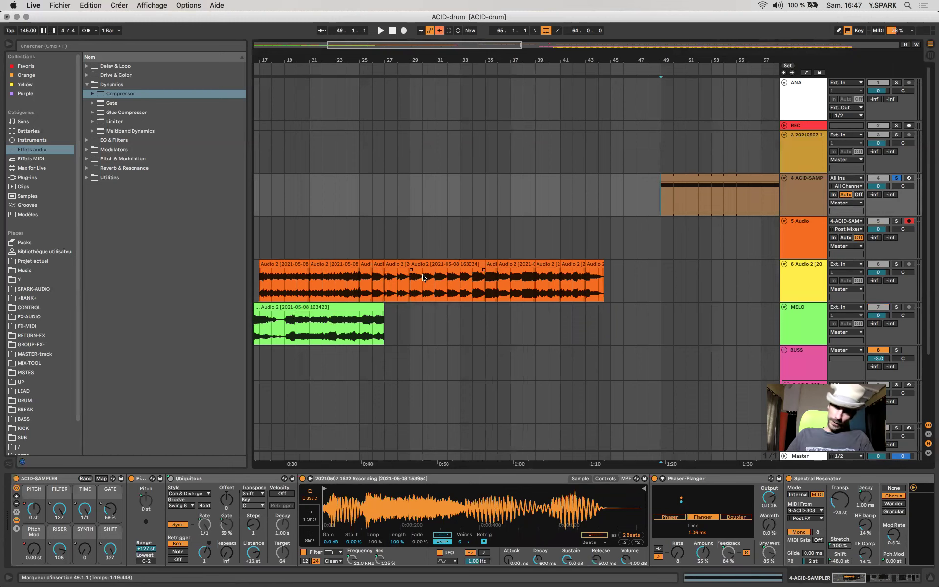
pyautogui.scroll(-5, 614, 267)
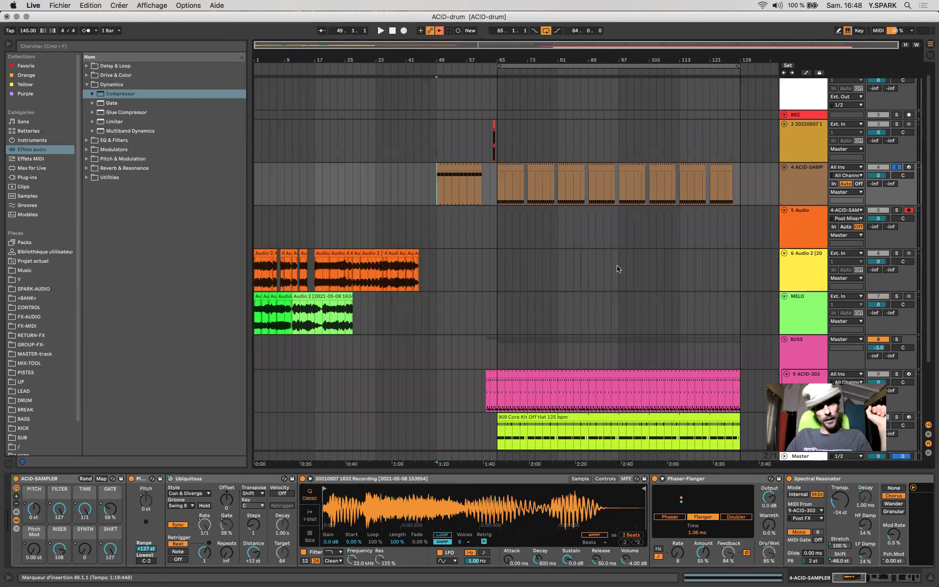
pyautogui.click(457, 166)
pyautogui.click(456, 165)
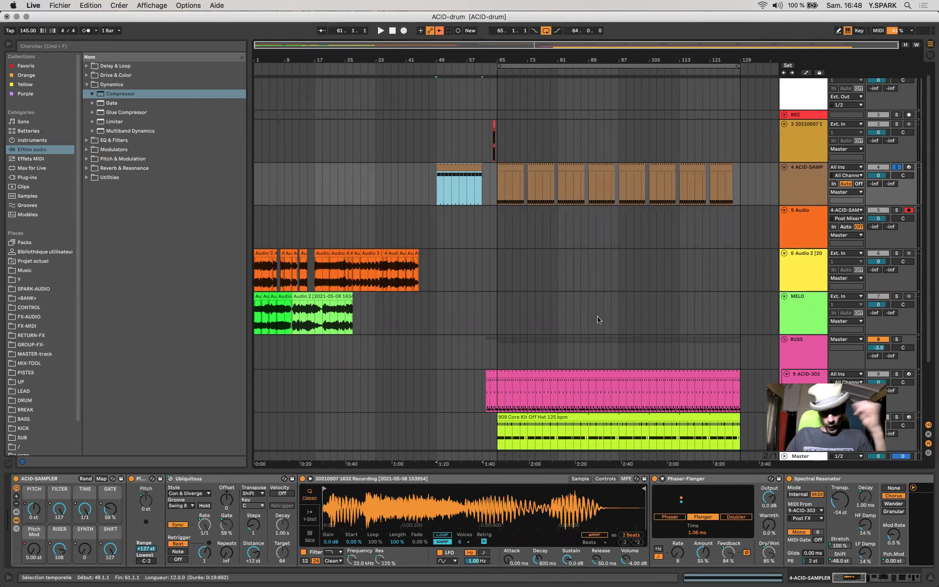
# Inspect the Spectral Resonator and Saturator controls driven by the SYNTH macro
pyautogui.hscroll(10, 577, 489)
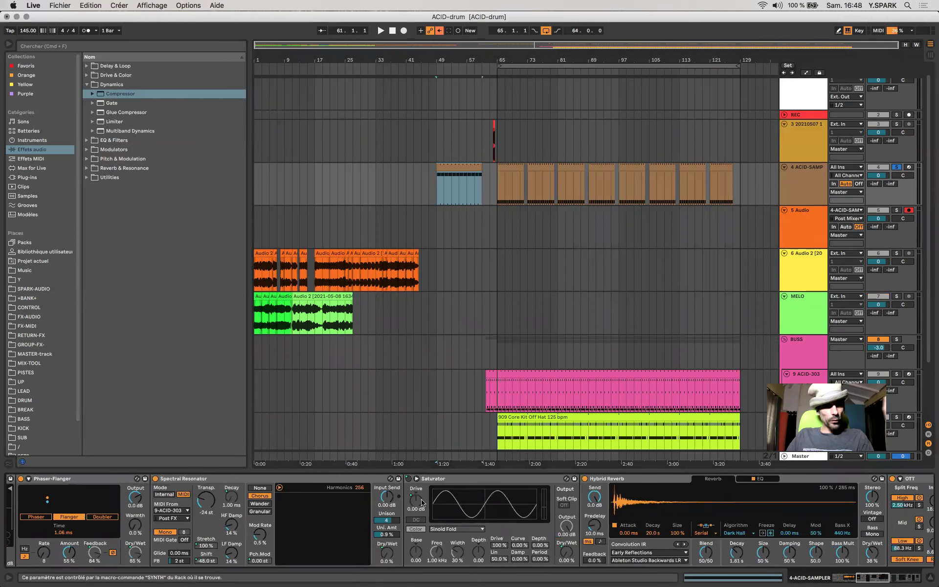
pyautogui.click(355, 482)
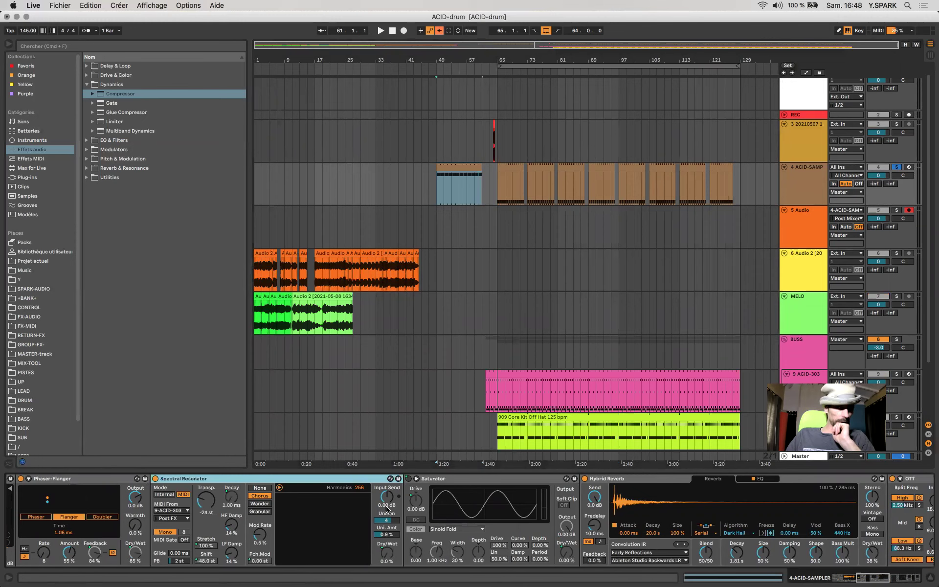
pyautogui.hscroll(-6, 386, 509)
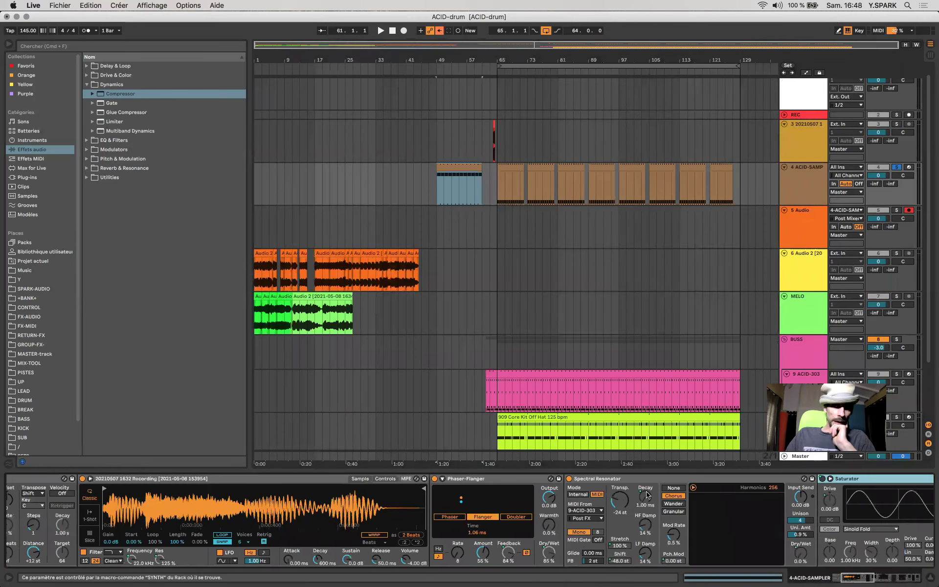
pyautogui.hscroll(-5, 647, 495)
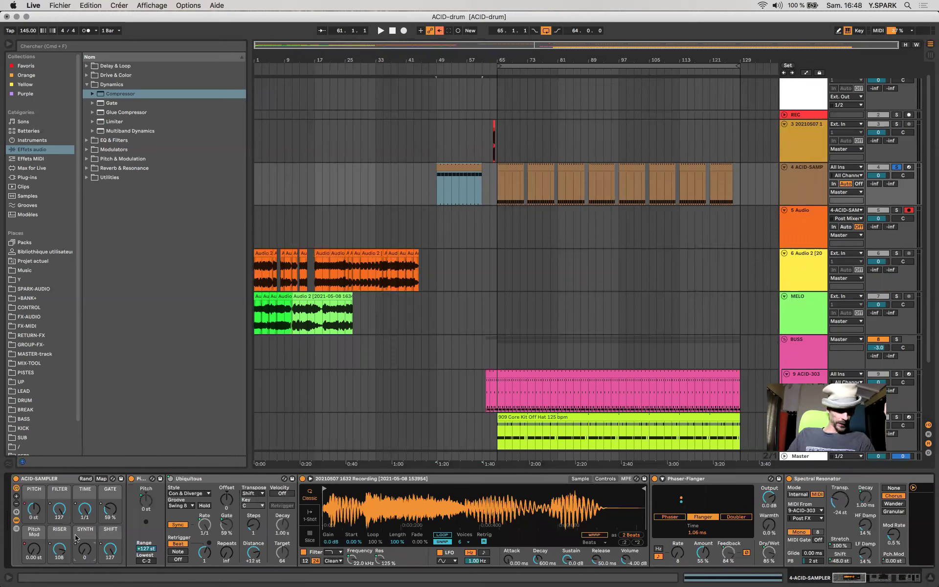
# Set the SYNTH macro to 127 and check its effect on the Spectral Resonator and Saturator
pyautogui.moveTo(84, 549); pyautogui.dragTo(85, 519)
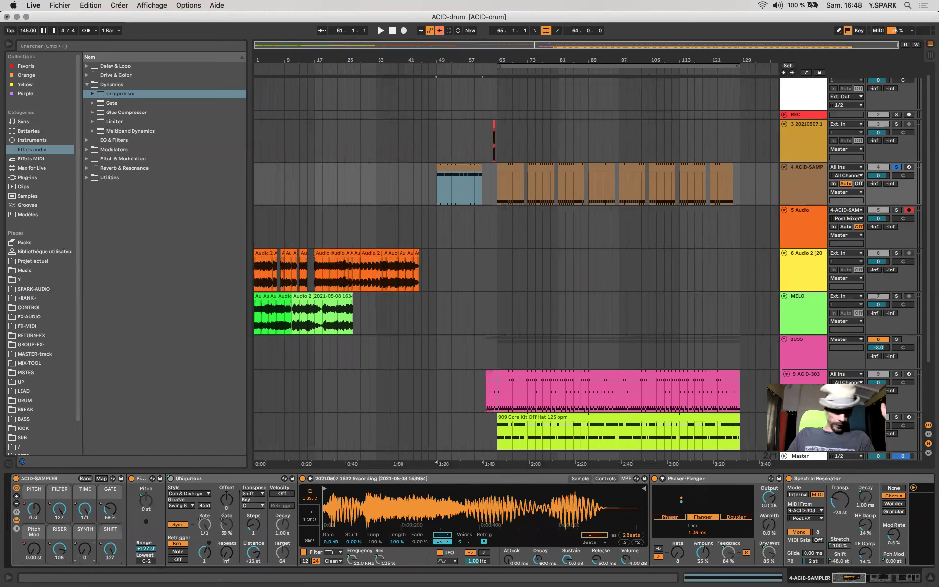
pyautogui.hscroll(8, 726, 538)
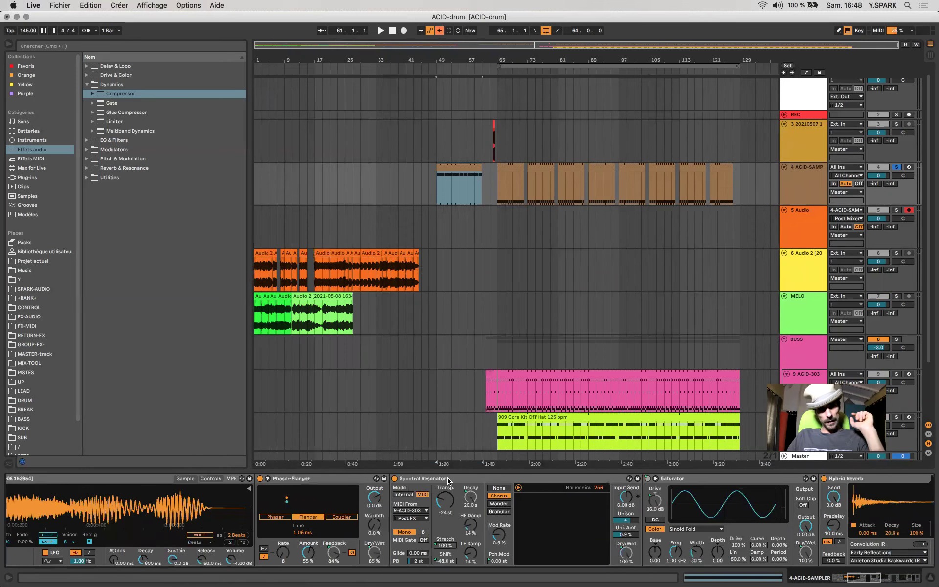
pyautogui.click(449, 480)
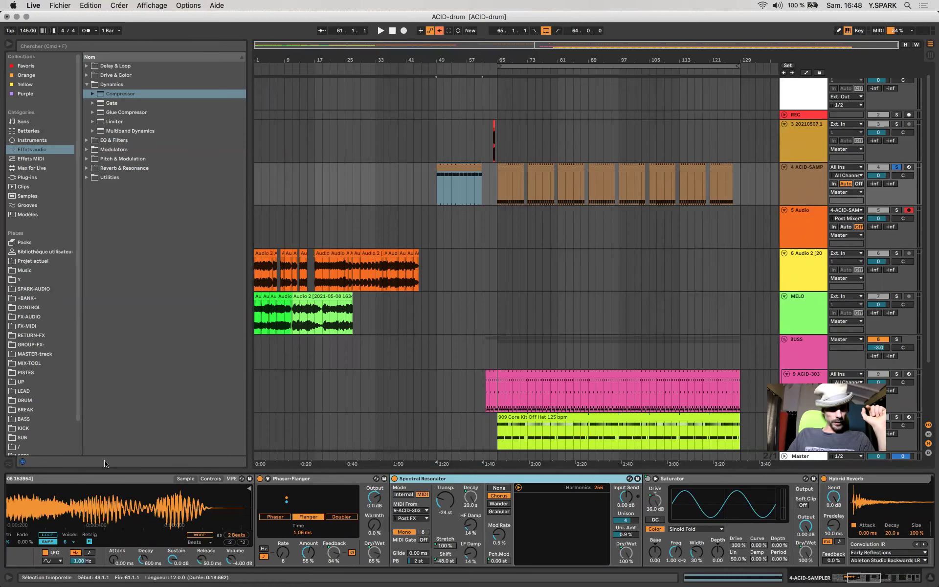
# Open the macro mappings list and inspect SYNTH's Saturator Device On range
pyautogui.hscroll(-7, 103, 509)
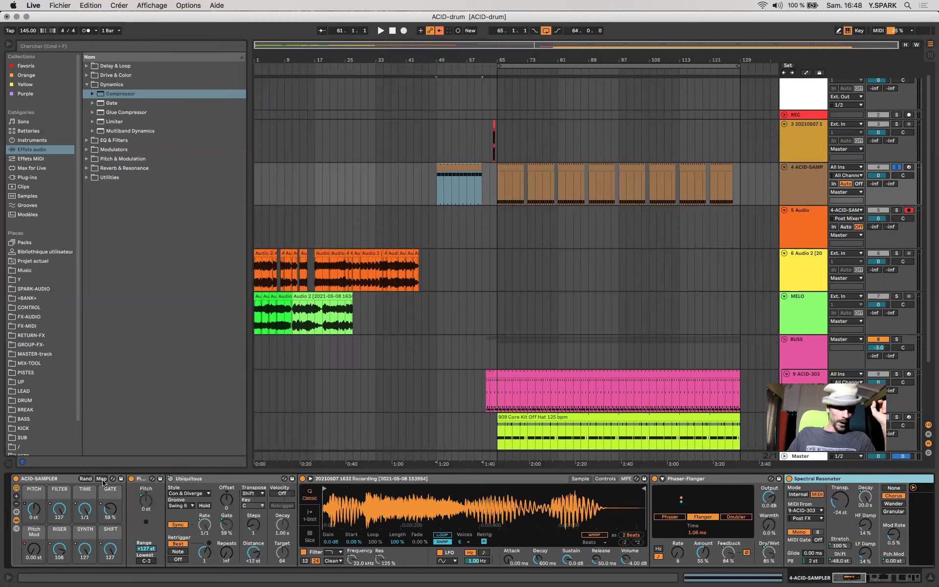
pyautogui.click(101, 479)
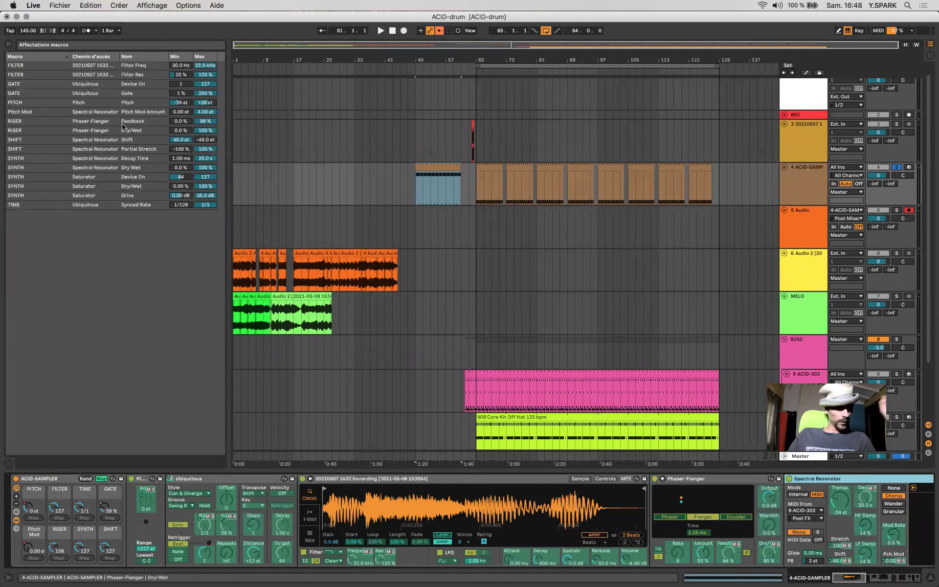
pyautogui.click(181, 178)
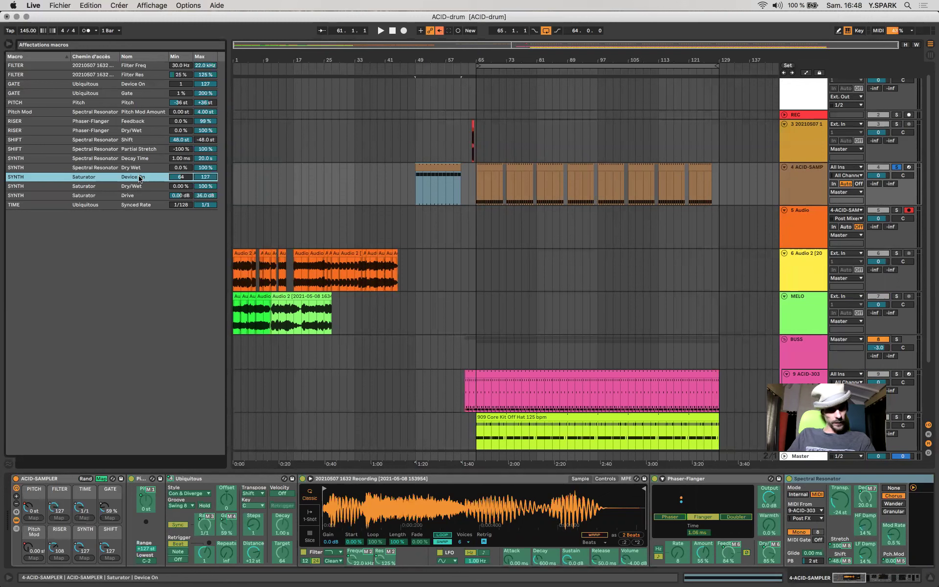
pyautogui.click(470, 502)
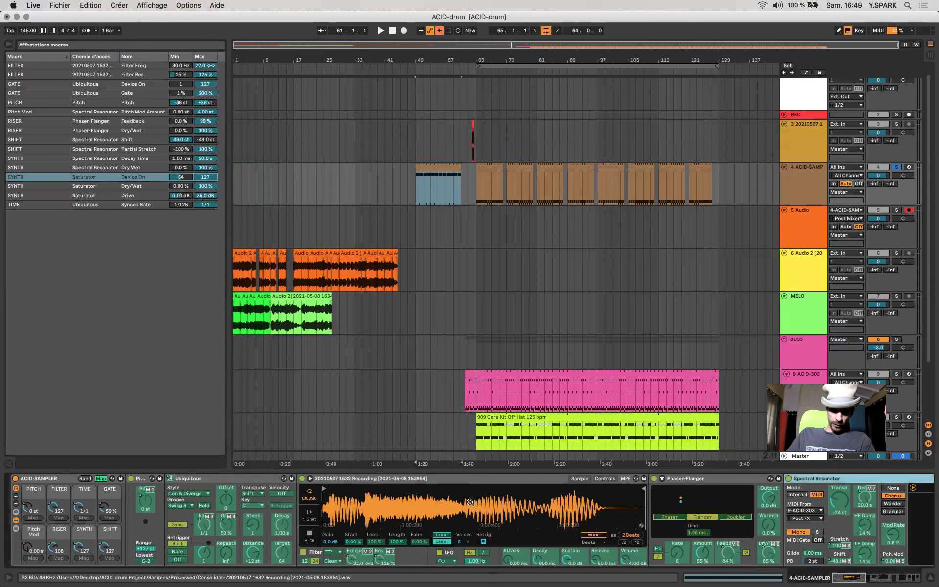
# Review the mapped controls along the effects chain from the Spectral Resonator to the OTT, and leave mapping mode
pyautogui.hscroll(10, 470, 503)
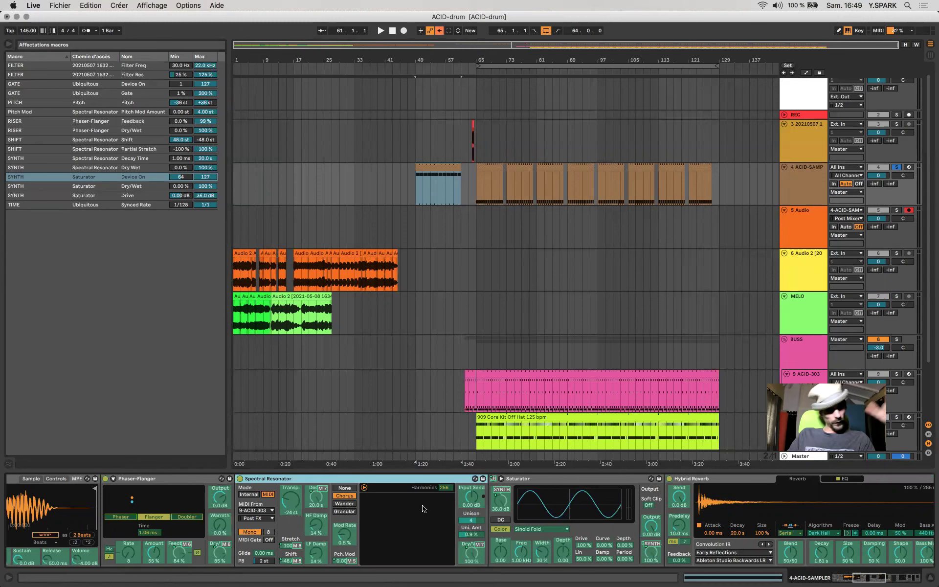
pyautogui.hscroll(-10, 423, 508)
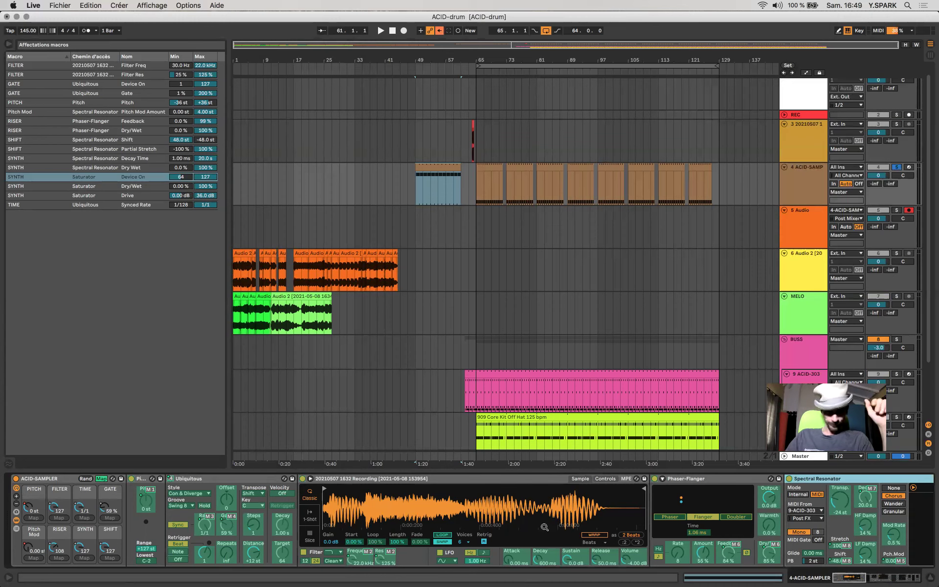
pyautogui.hscroll(15, 544, 527)
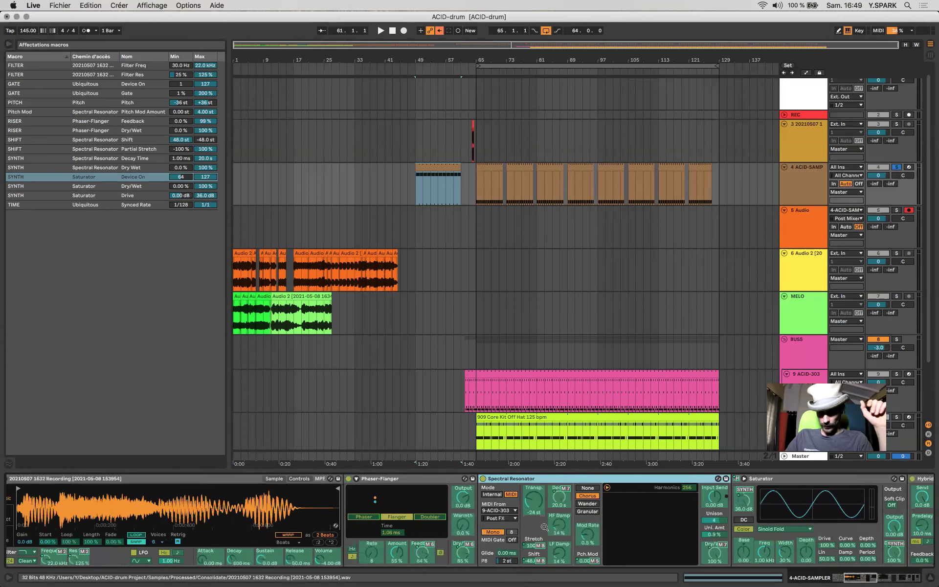
pyautogui.hscroll(5, 545, 527)
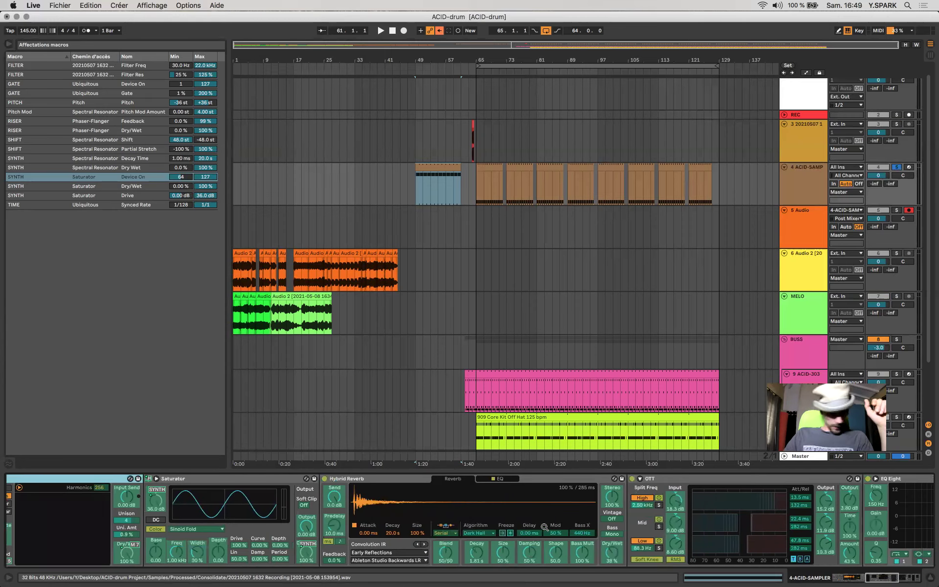
pyautogui.hscroll(-20, 544, 527)
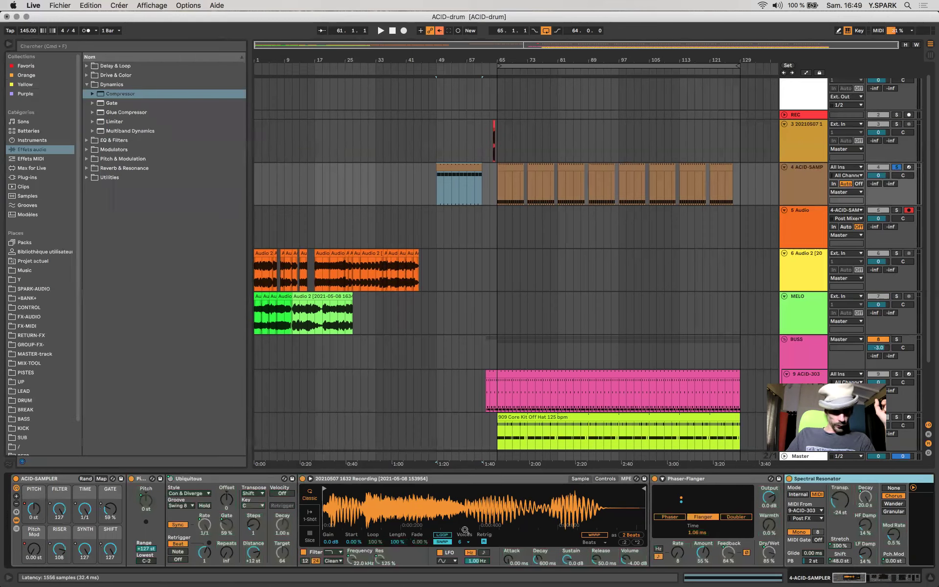
# Examine the Hybrid Reverb and OTT settings at the end of the effects chain
pyautogui.hscroll(20, 465, 530)
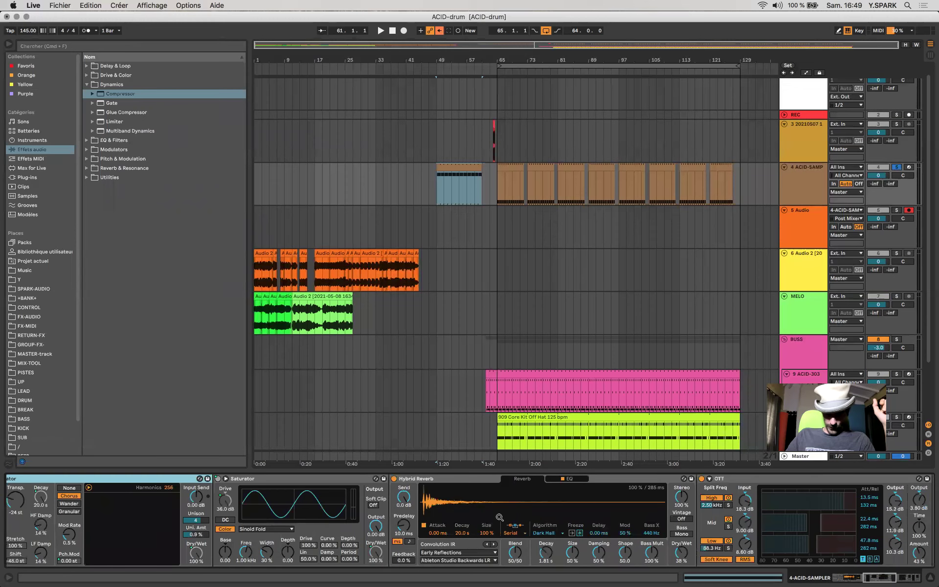
pyautogui.hscroll(2, 500, 518)
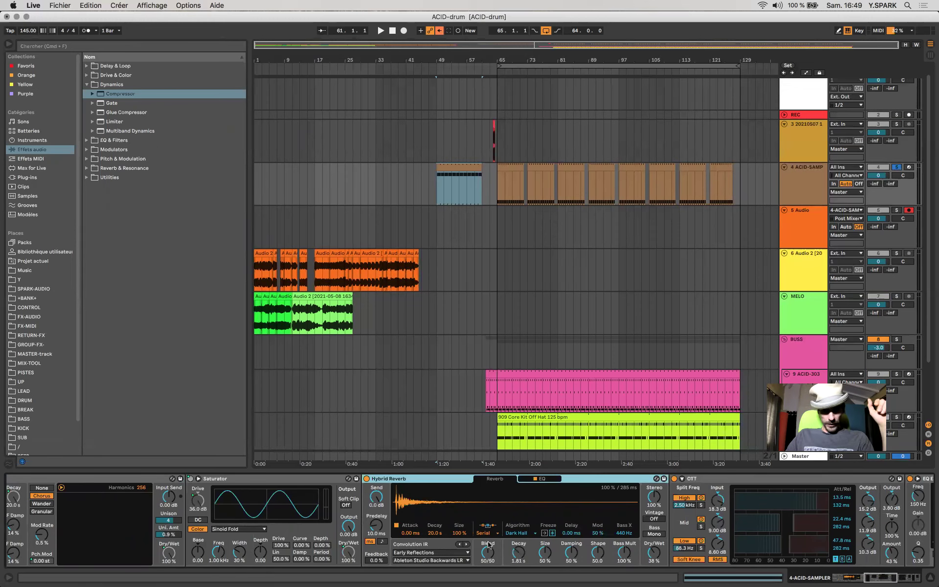
pyautogui.hscroll(17, 488, 545)
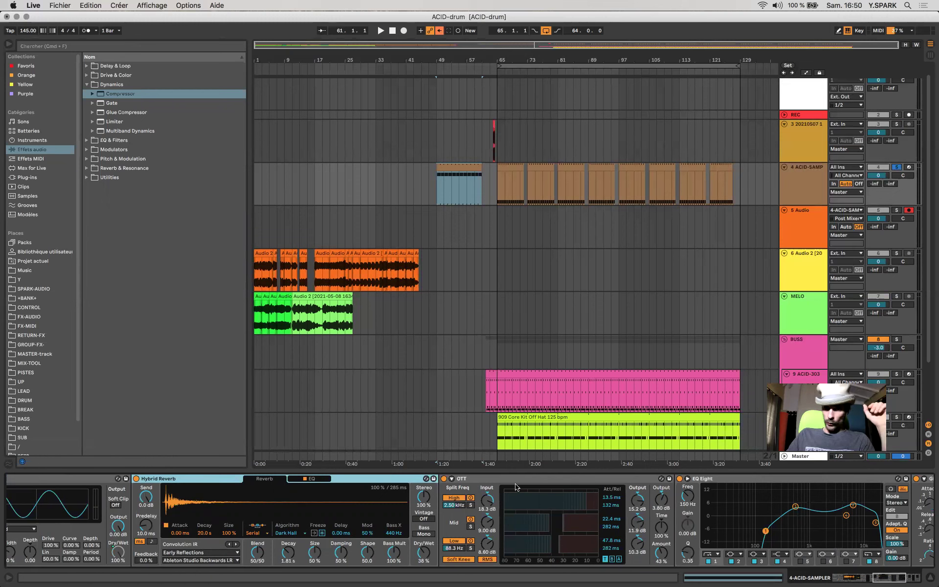
pyautogui.click(485, 500)
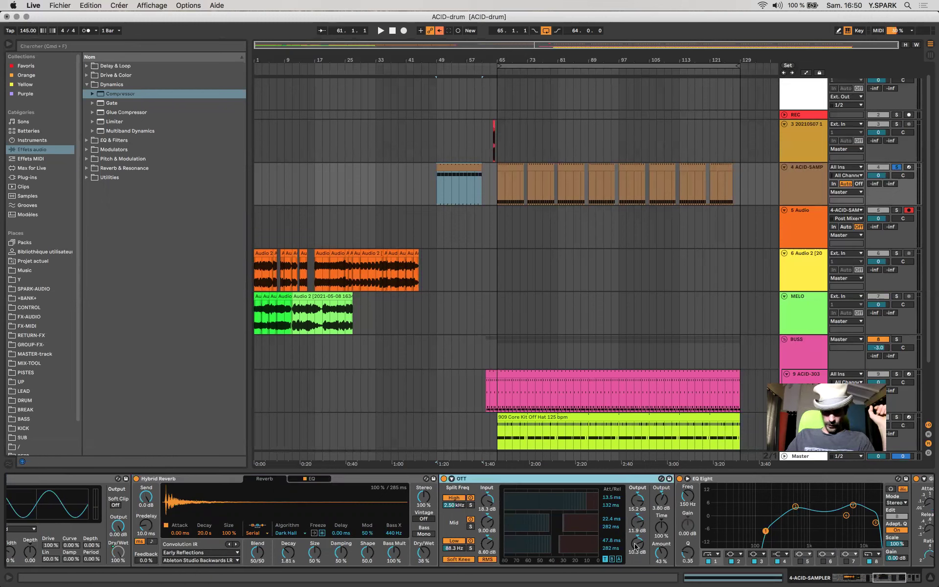
# Set the OTT's Amount to 22 %
pyautogui.moveTo(661, 552)
pyautogui.mouseDown()
pyautogui.moveTo(662, 577)
pyautogui.moveTo(661, 544)
pyautogui.moveTo(665, 555)
pyautogui.mouseUp()
pyautogui.hscroll(6, 612, 548)
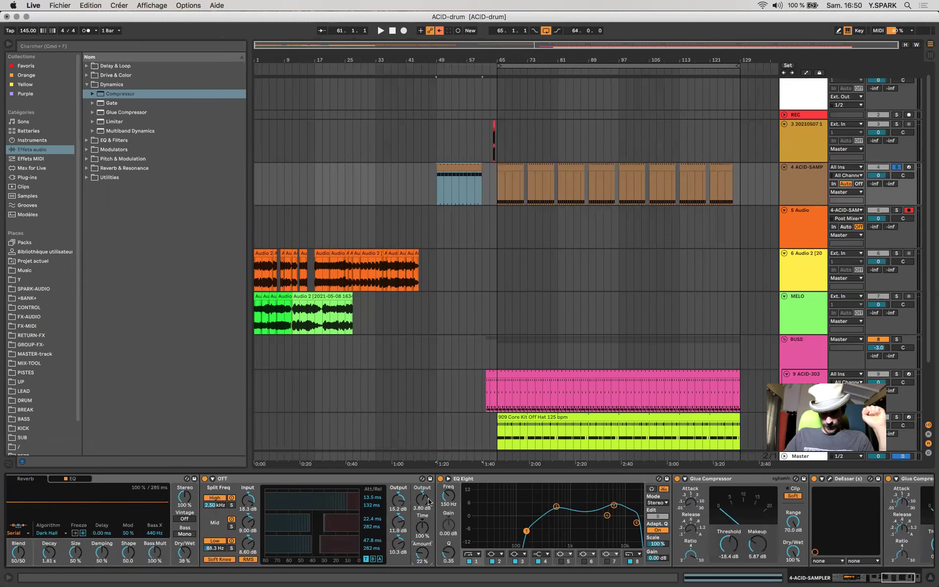
pyautogui.click(244, 479)
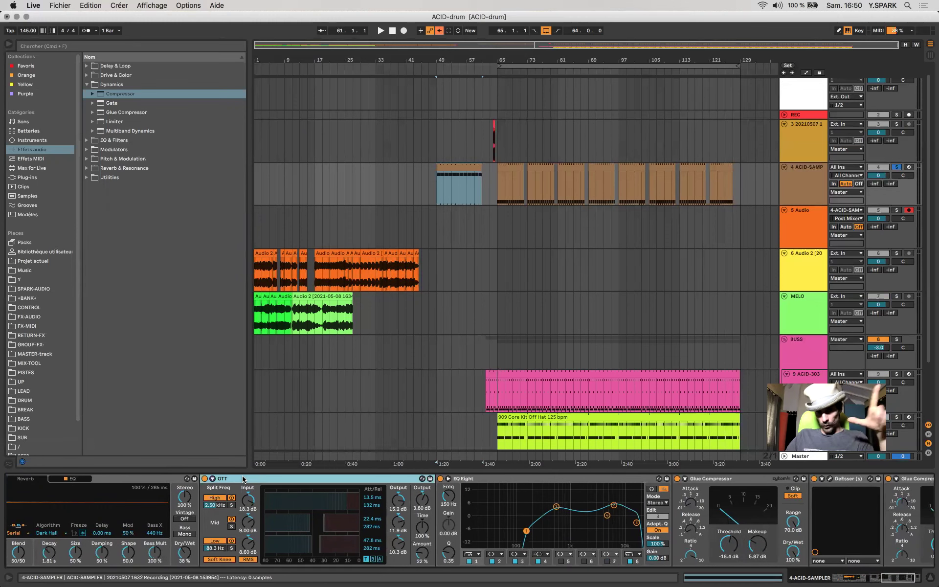
pyautogui.click(426, 558)
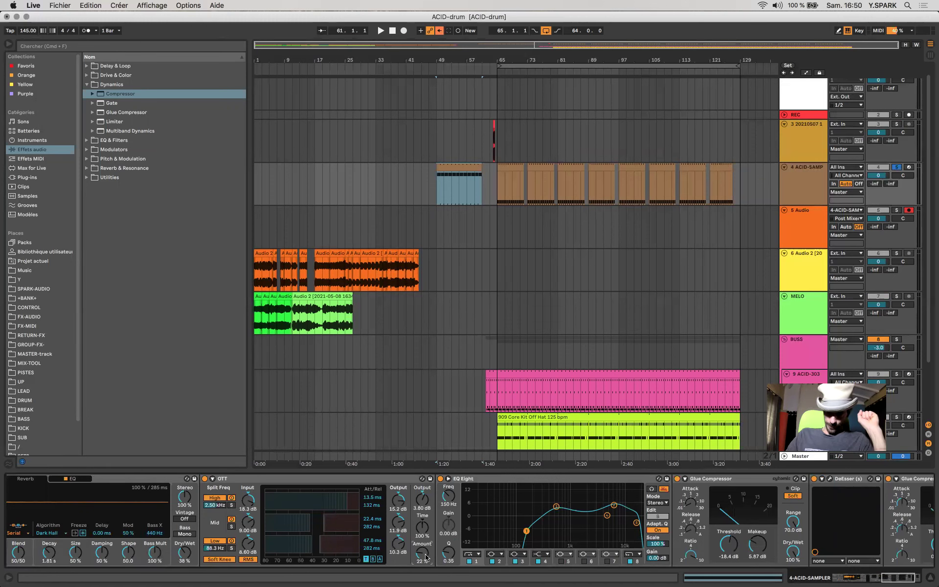
pyautogui.hscroll(4, 388, 480)
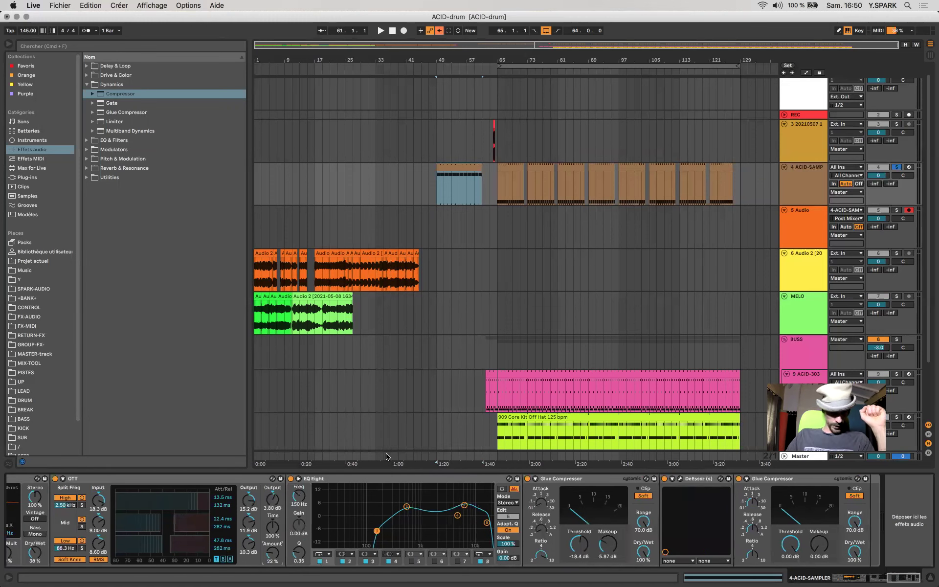
# Examine the EQ Eight and the Glue Compressor after it, and review the chain again from the sampler onward
pyautogui.click(388, 480)
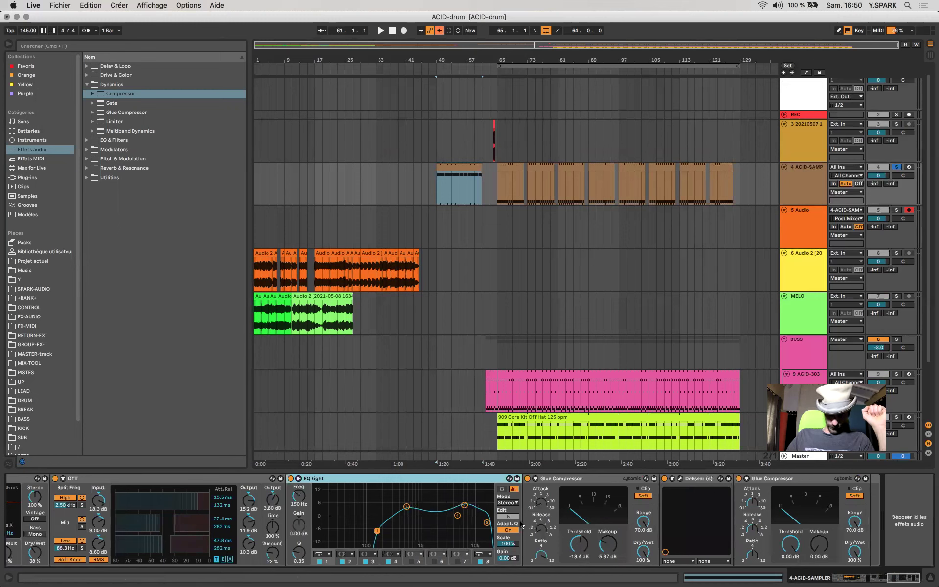
pyautogui.click(586, 543)
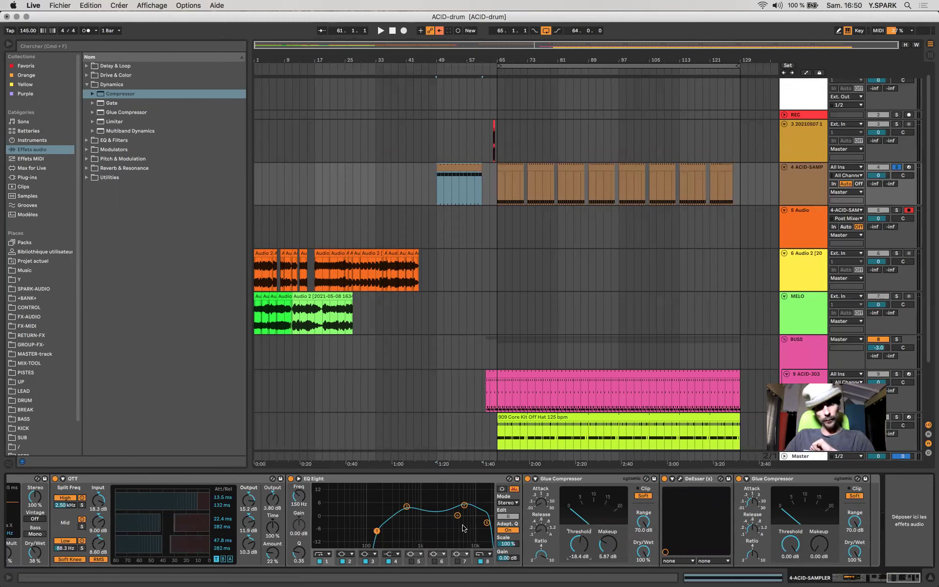
pyautogui.press('Up')
pyautogui.press('Up')
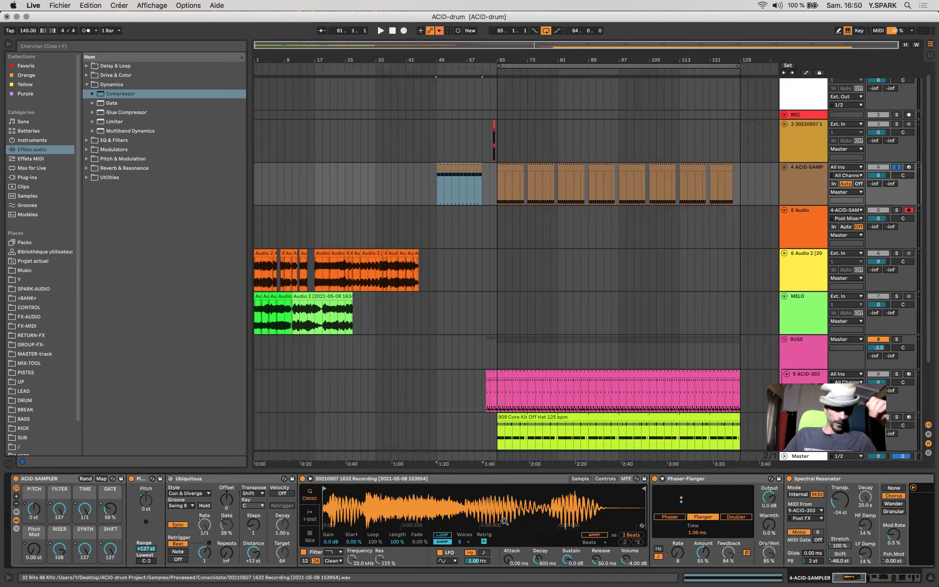
pyautogui.hscroll(10, 496, 502)
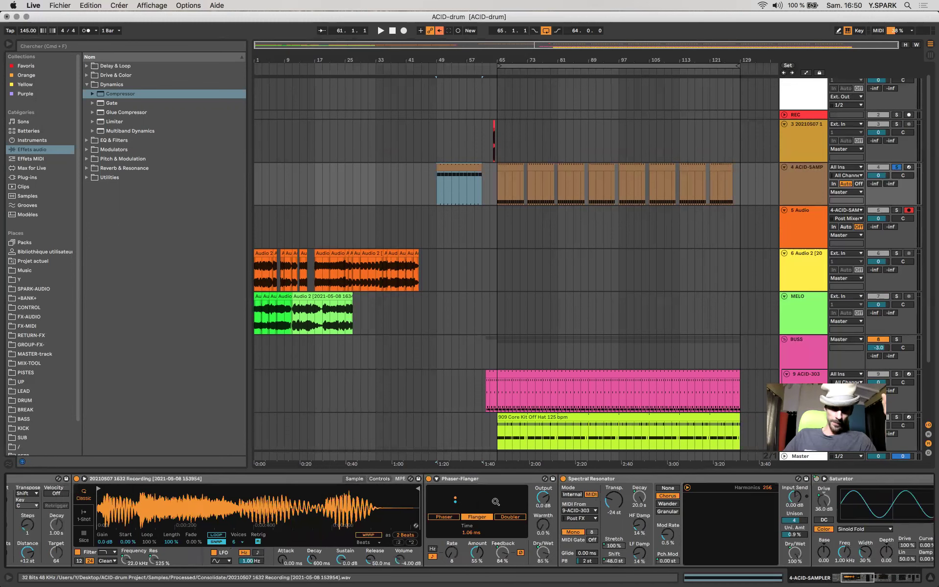
pyautogui.hscroll(15, 496, 501)
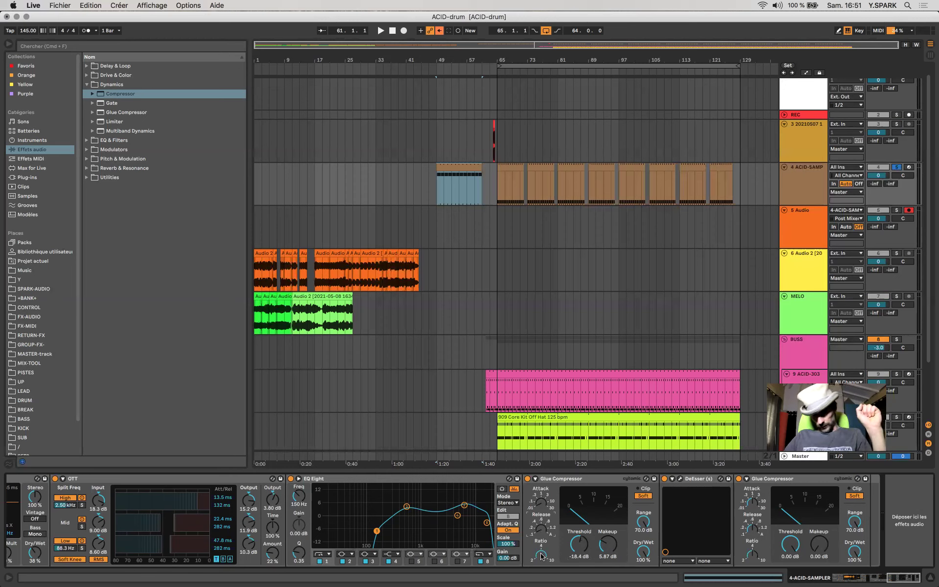
# Inspect the first Glue Compressor's Threshold and Makeup, the DeEsser plug-in's window and the final Glue Compressor
pyautogui.click(584, 557)
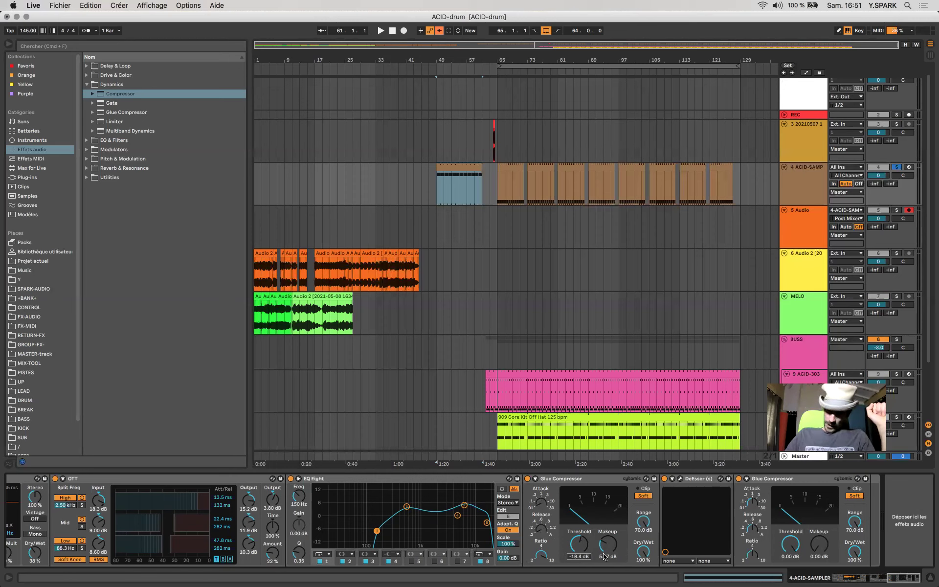
pyautogui.click(606, 556)
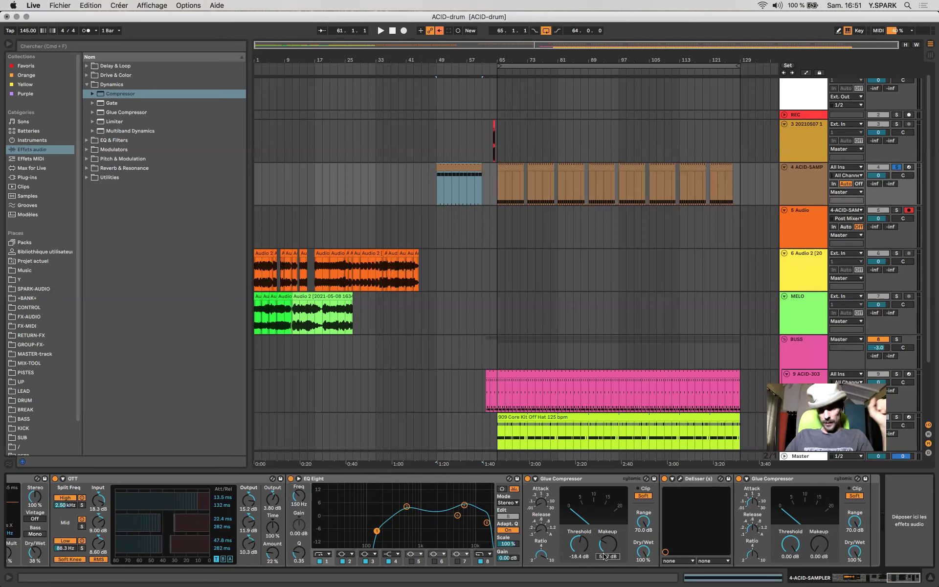
pyautogui.click(681, 481)
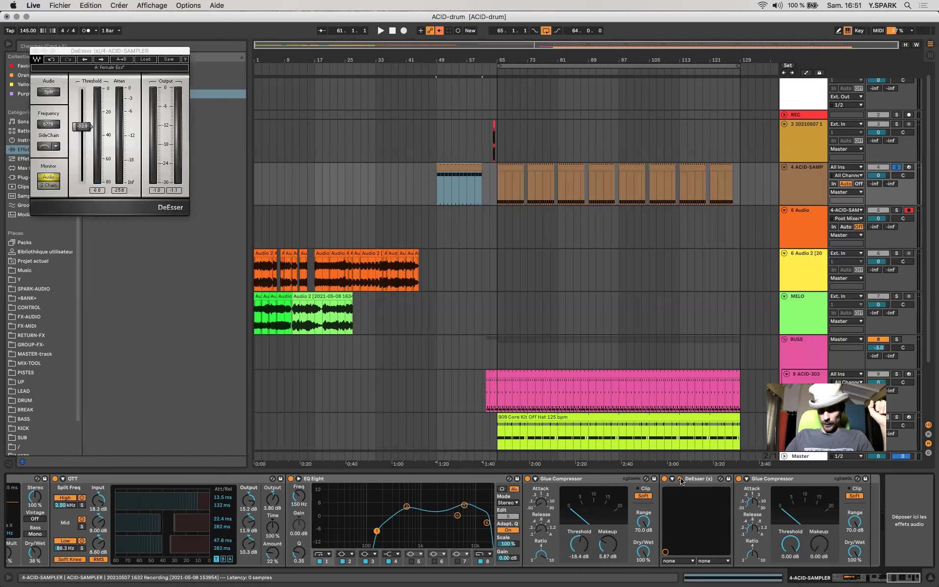
pyautogui.click(33, 50)
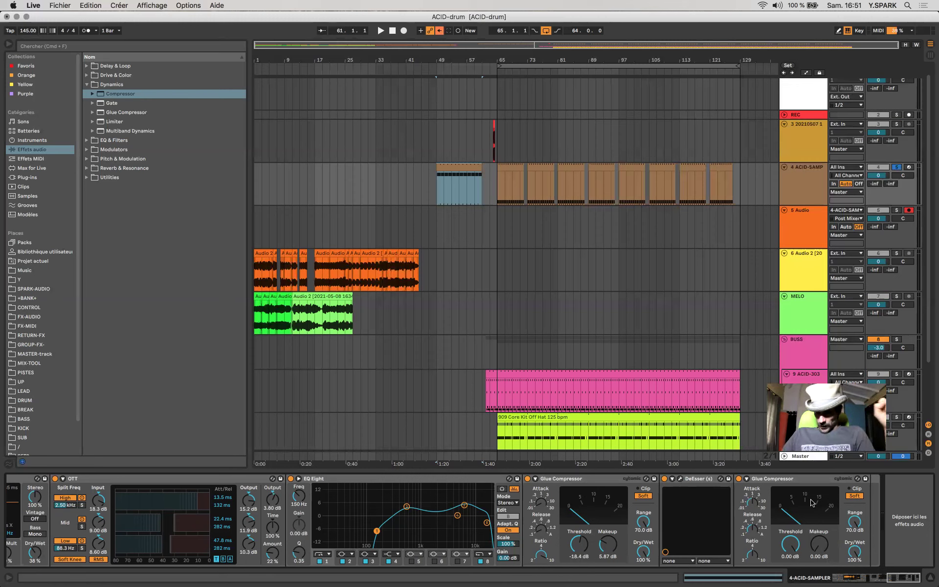
pyautogui.click(842, 481)
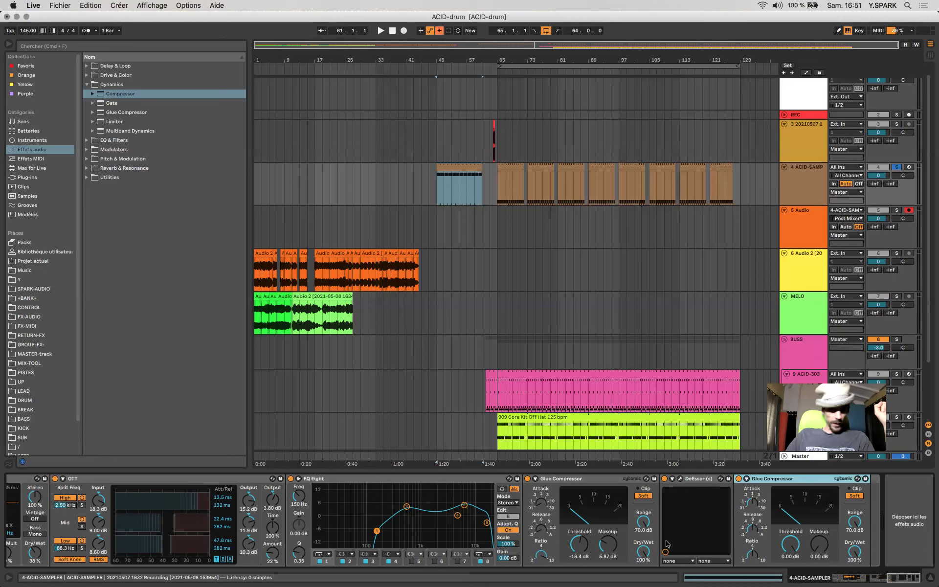
pyautogui.hscroll(-15, 667, 545)
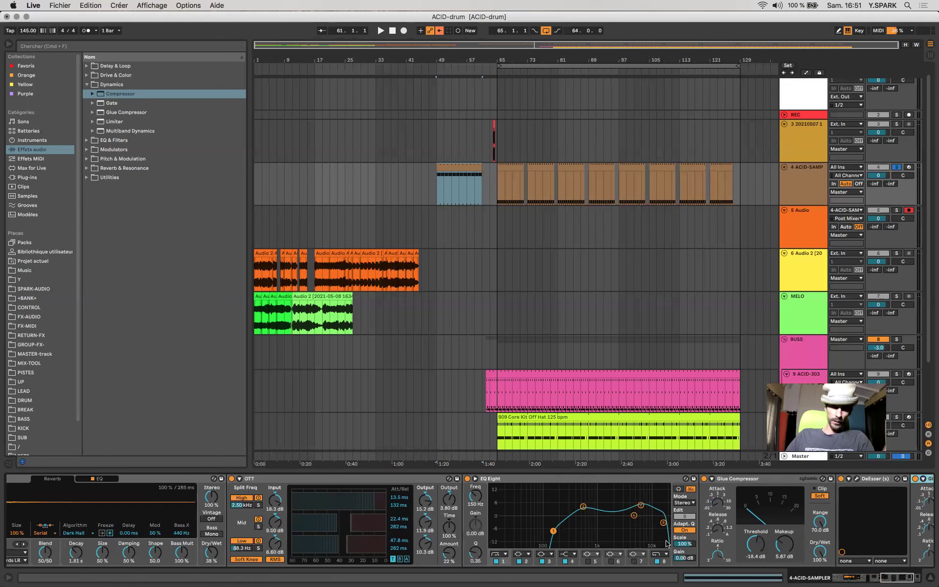
pyautogui.hscroll(-10, 675, 542)
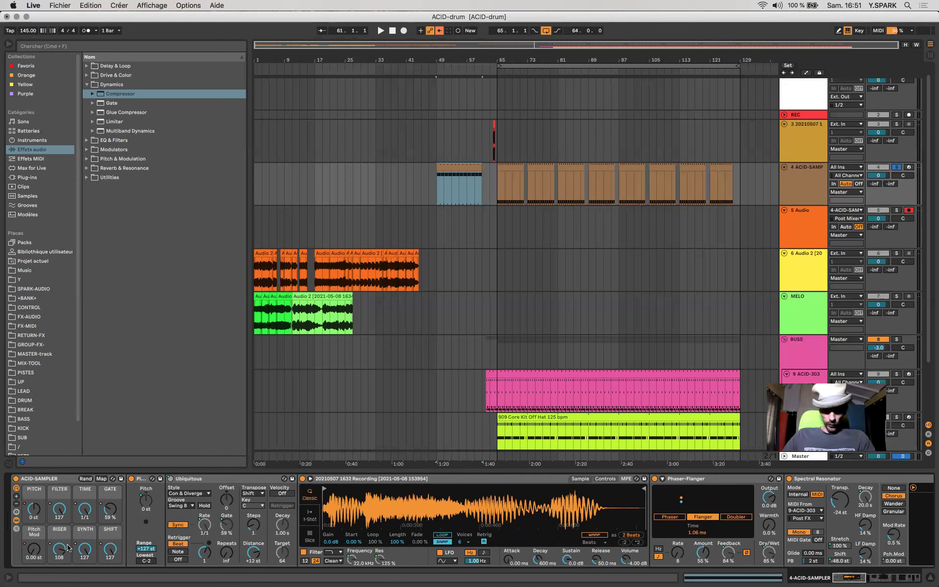
# Solo the MELO track and play its recorded clips from bar 1
pyautogui.click(327, 297)
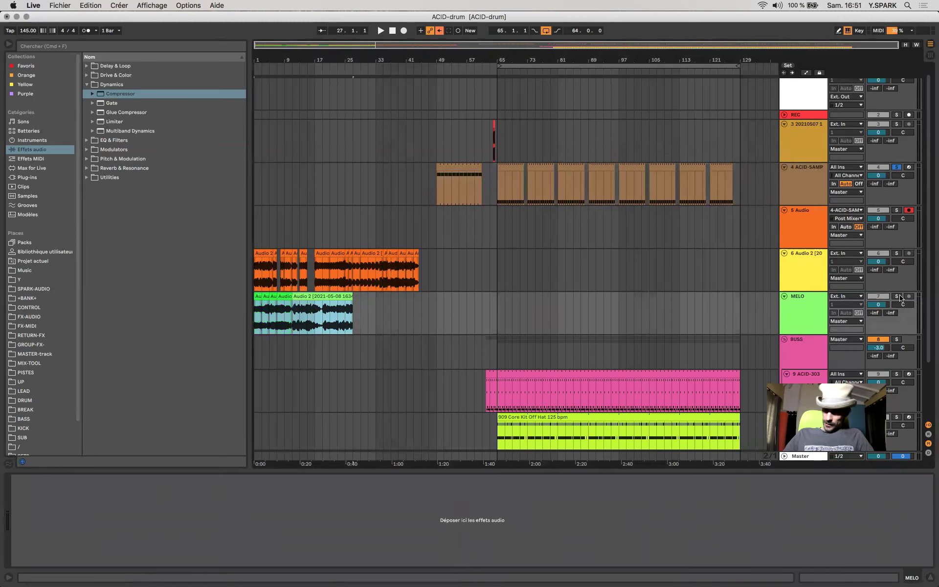
pyautogui.press('super+a')
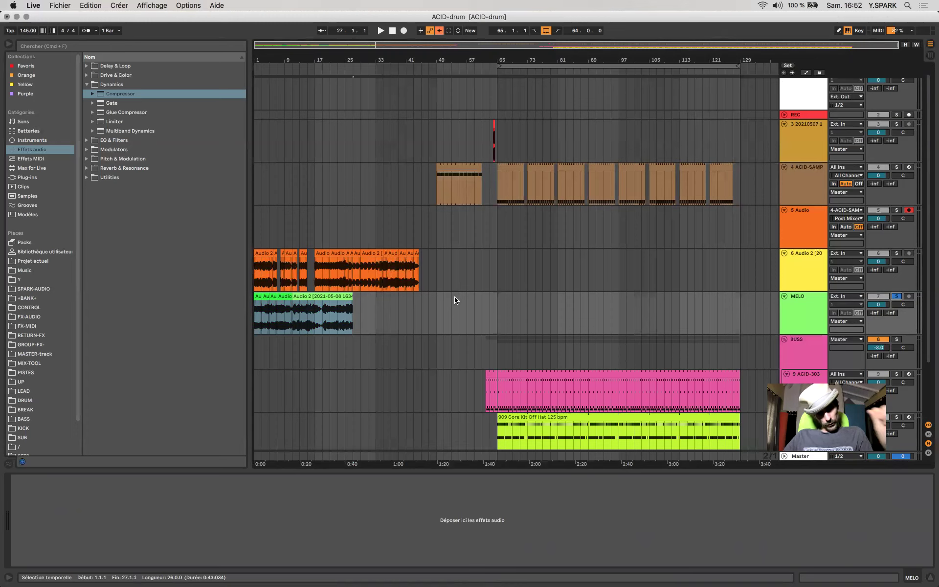
pyautogui.press('space')
# Extend the KICK-ACID, DRUM and ACID-303 clips back to bar 1 so they run under the recorded audio
pyautogui.scroll(-2, 455, 300)
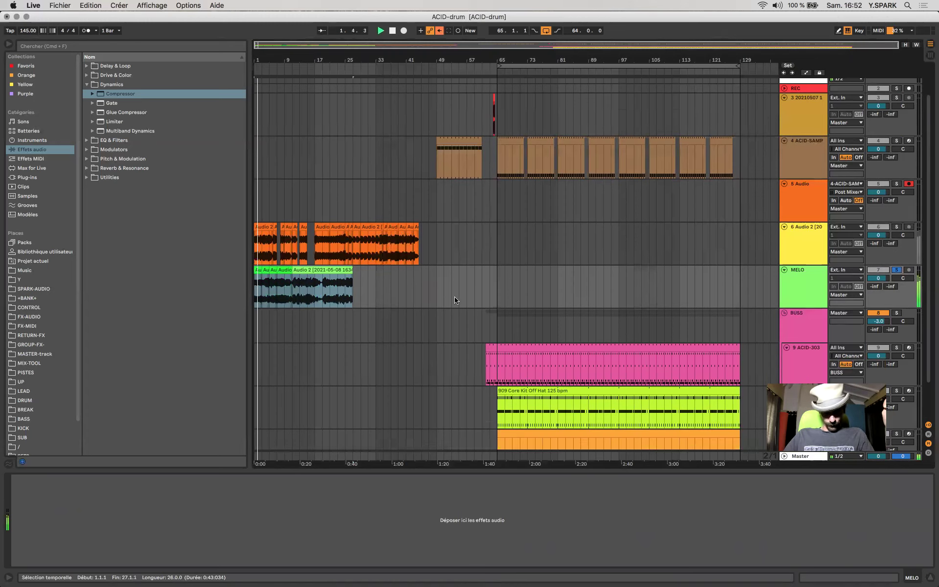
pyautogui.scroll(-3, 455, 300)
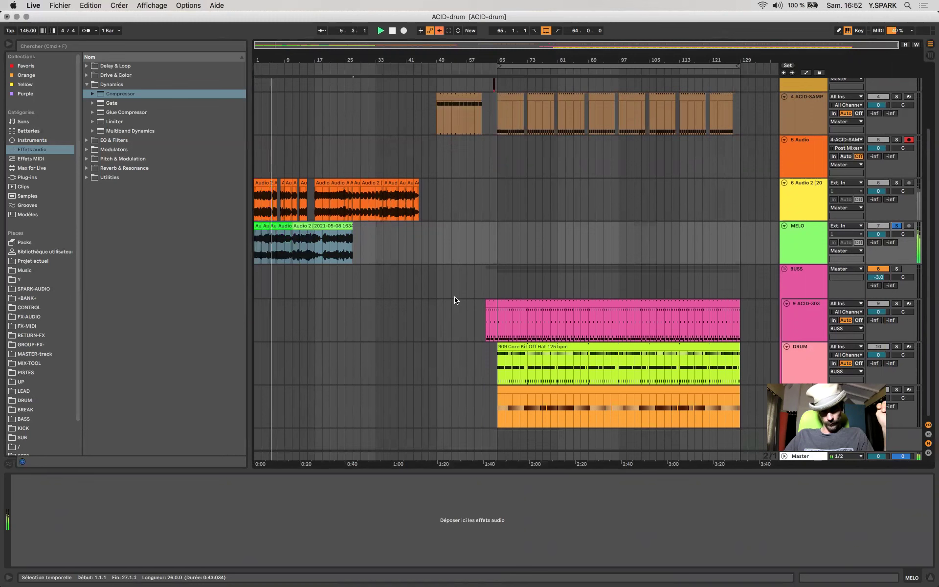
pyautogui.moveTo(498, 389); pyautogui.dragTo(218, 411)
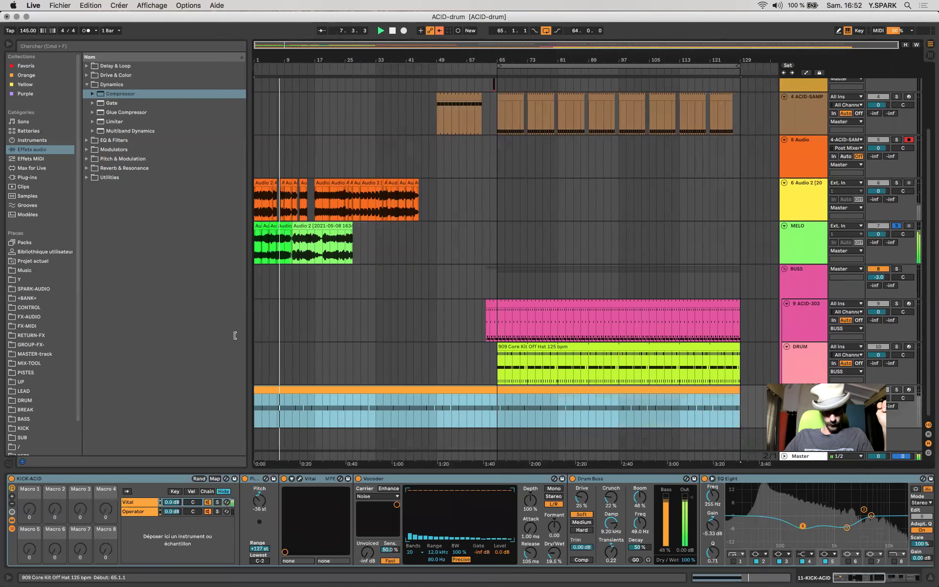
pyautogui.moveTo(498, 365); pyautogui.dragTo(252, 367)
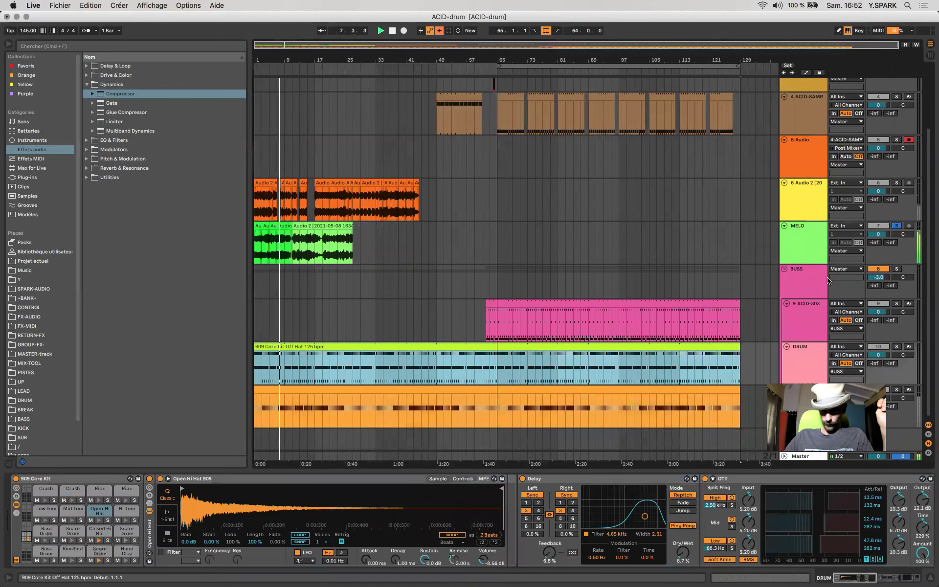
pyautogui.click(559, 353)
pyautogui.moveTo(487, 318); pyautogui.dragTo(253, 315)
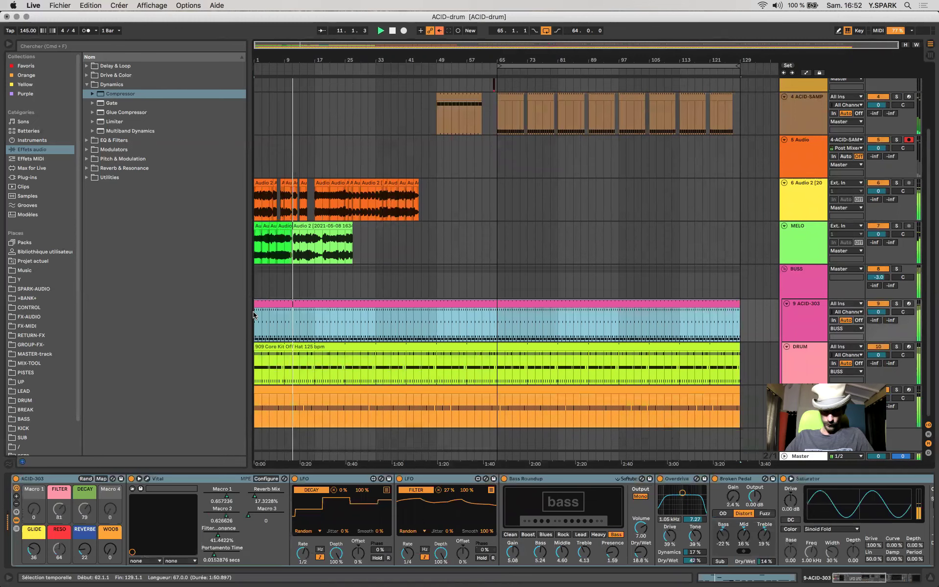
# Deactivate the Audio 2 track, place the insertion marker at bar 21 on it and stop playback
pyautogui.click(885, 184)
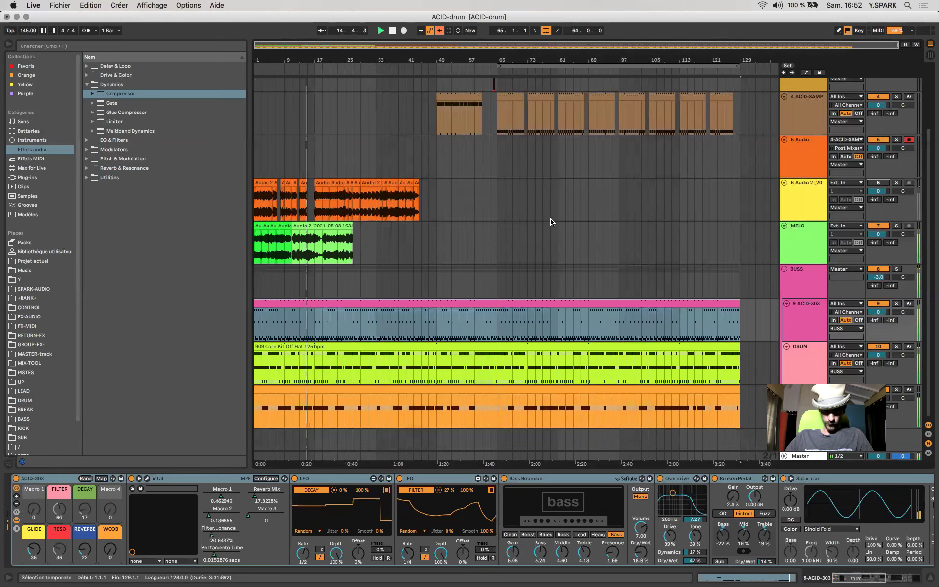
pyautogui.click(328, 215)
pyautogui.press('space')
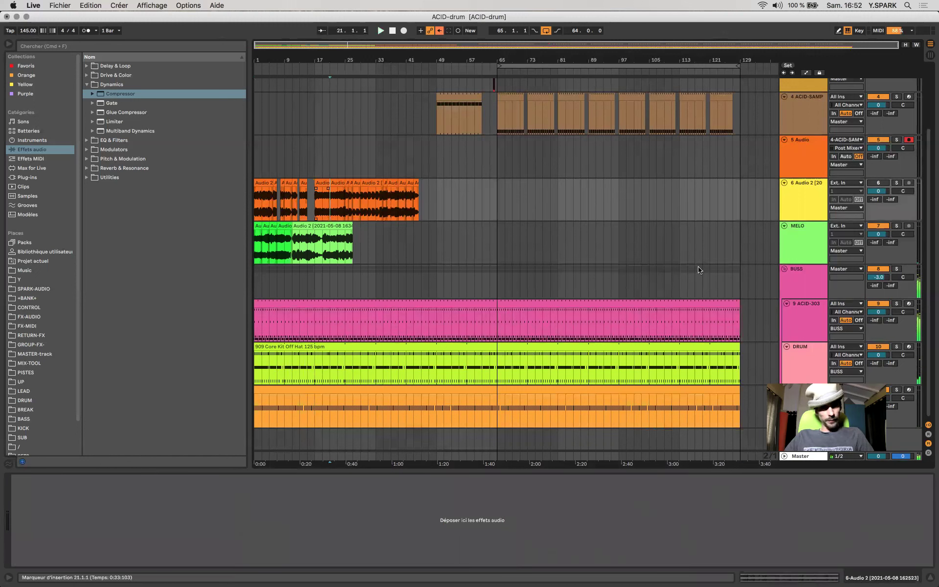
# Solo the Audio 2 track and play it from bar 21, looking at its clips up close
pyautogui.click(897, 184)
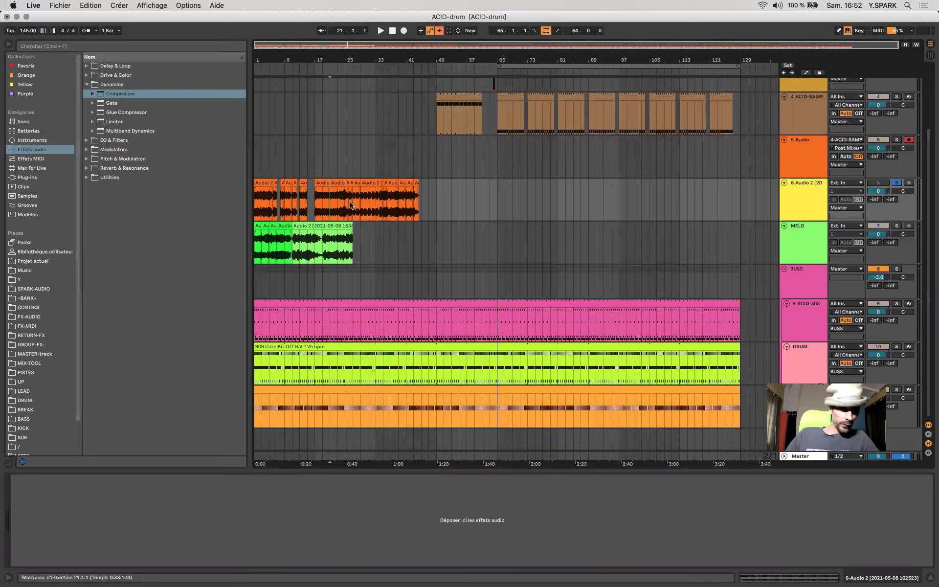
pyautogui.press('space')
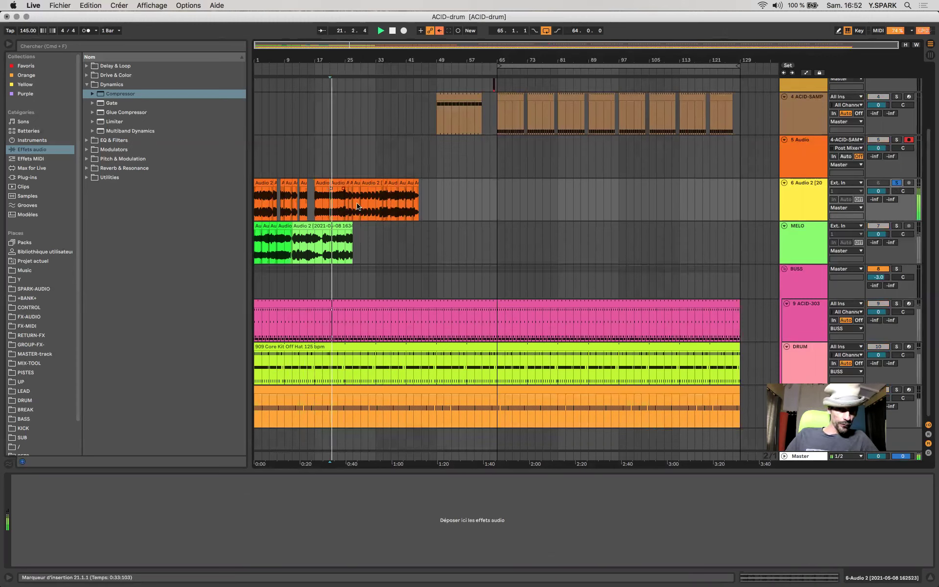
pyautogui.press('+')
pyautogui.press('+')
pyautogui.press('+')
pyautogui.press('+')
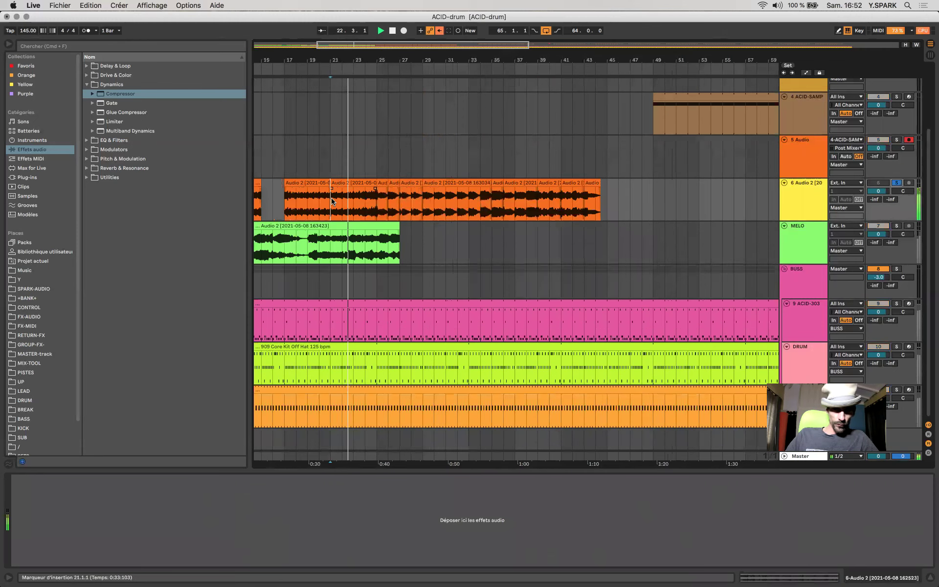
# Hide the browser and display the arrangement from bar 1 with all recorded Audio 2 and MELO clips in view
pyautogui.click(8, 43)
pyautogui.press('-')
pyautogui.press('-')
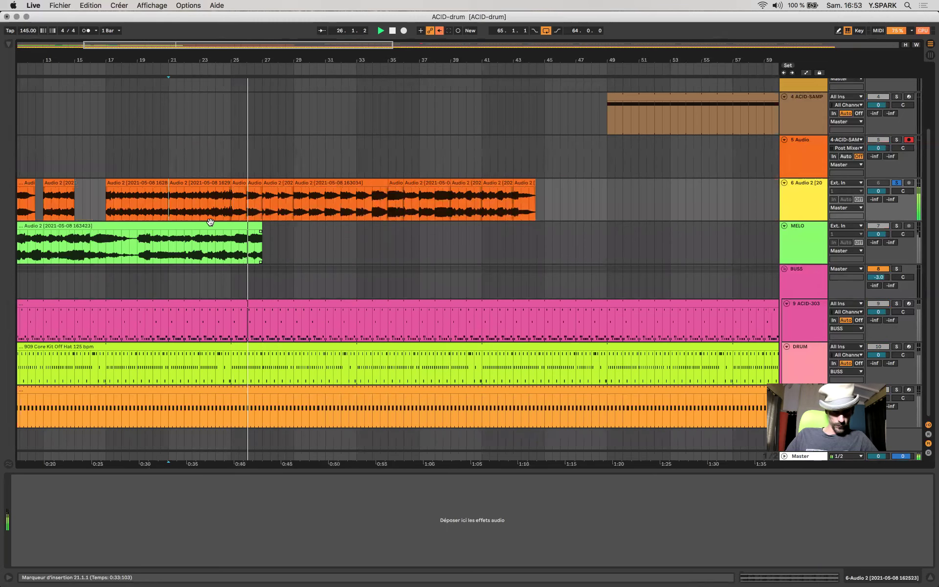
pyautogui.hscroll(-5, 209, 215)
pyautogui.hscroll(-2, 209, 215)
# Audition different passages of the Audio 2 recording, placing the insertion marker at 36.3.1 and at bar 40
pyautogui.click(209, 215)
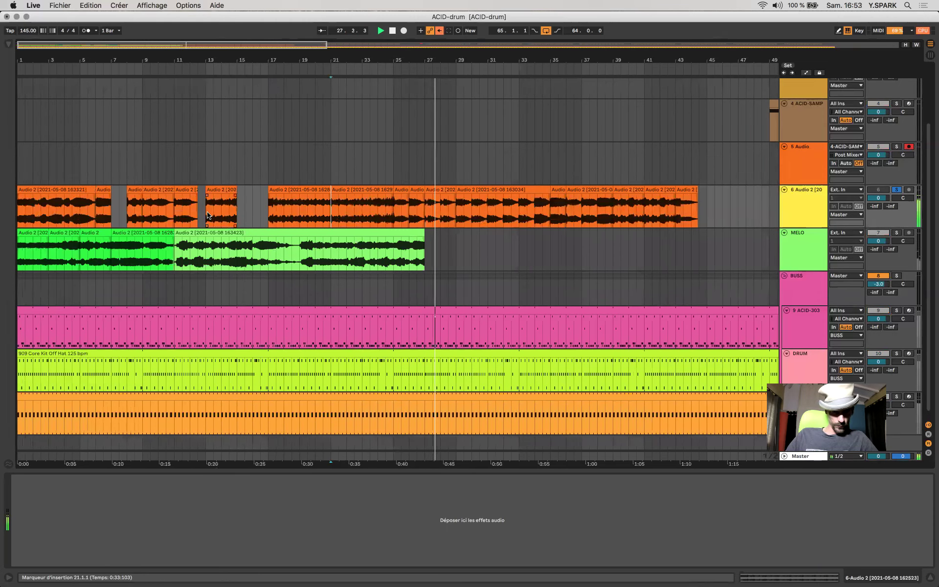
pyautogui.click(580, 211)
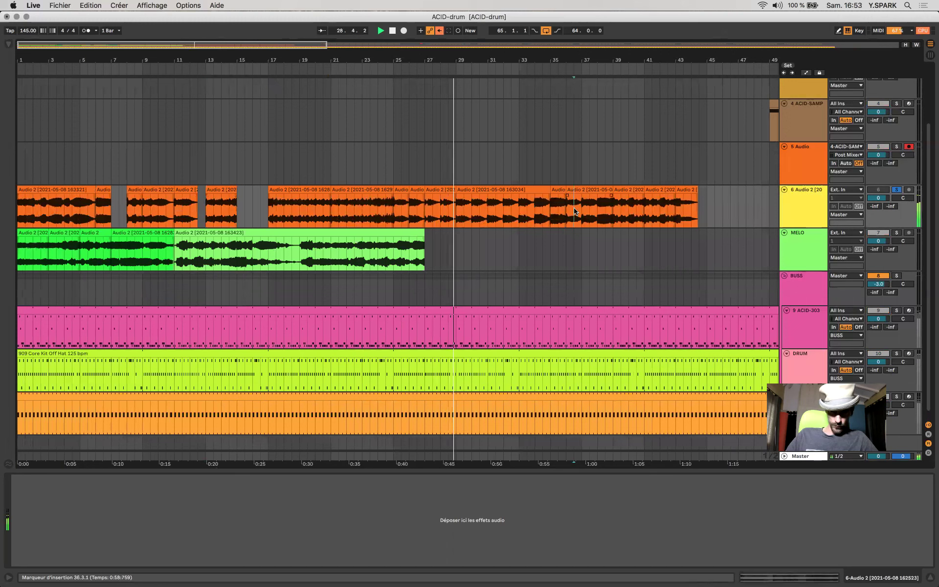
pyautogui.click(630, 207)
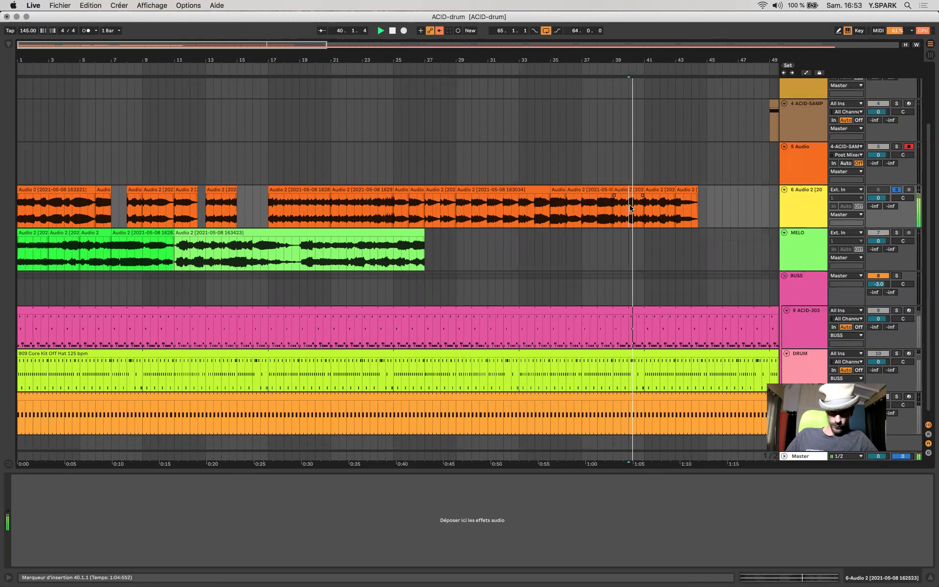
pyautogui.scroll(1, 103, 201)
pyautogui.scroll(-1, 137, 201)
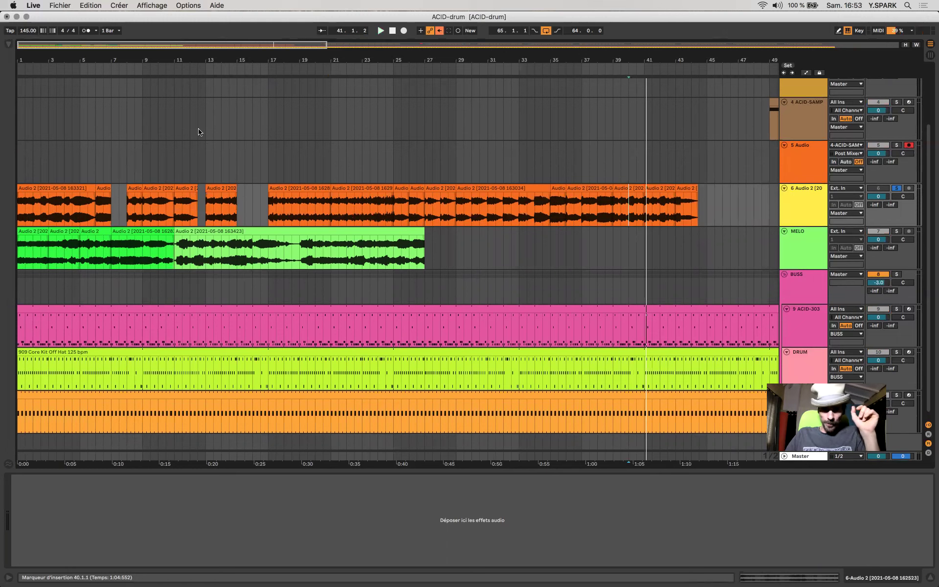
# Mark out the recorded section at the start of the Audio 2 and MELO tracks by selecting its time range
pyautogui.press('-')
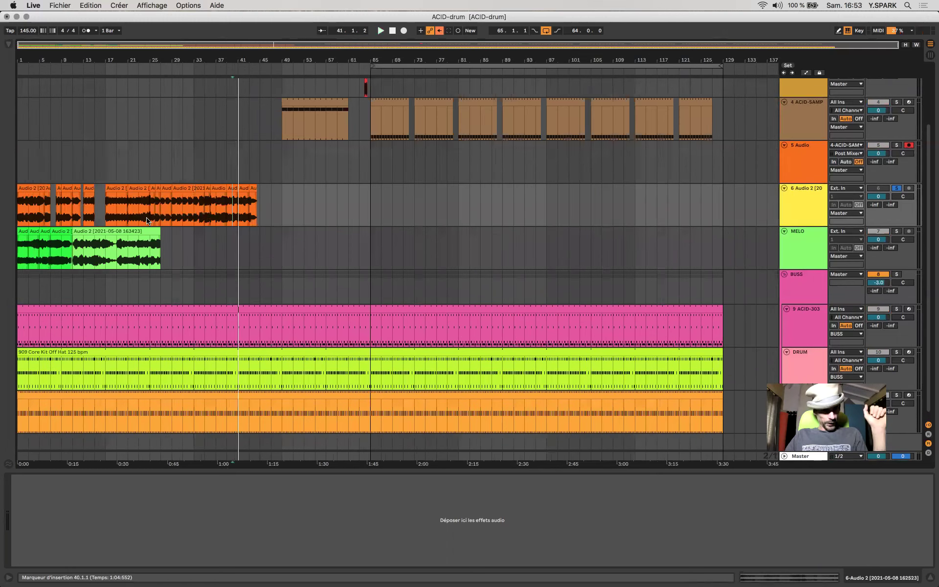
pyautogui.moveTo(1, 248); pyautogui.dragTo(1, 248)
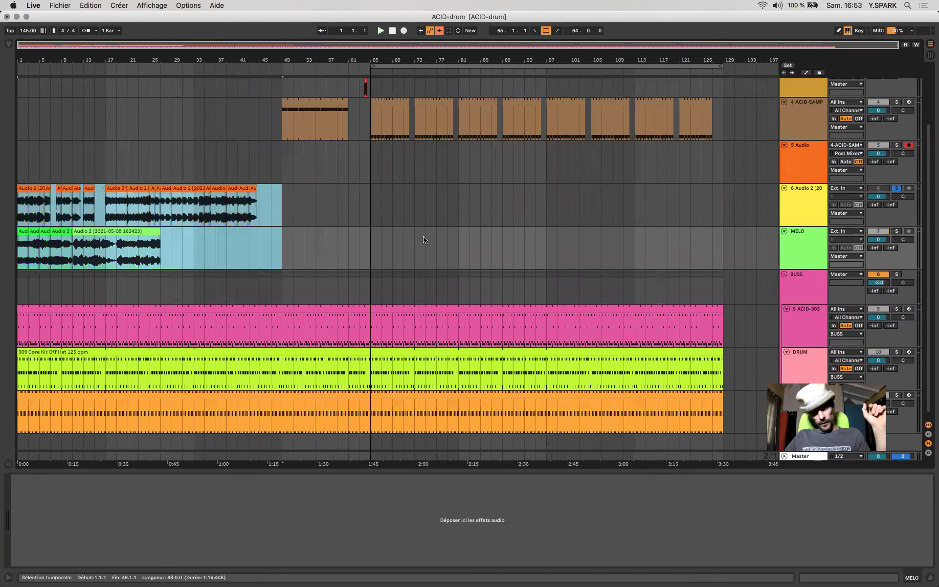
pyautogui.click(377, 239)
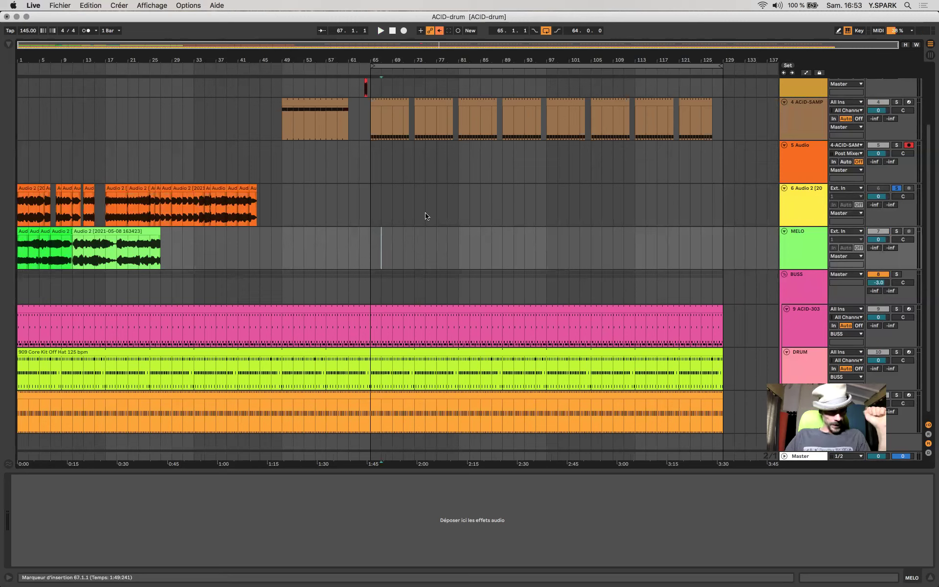
pyautogui.click(368, 201)
pyautogui.moveTo(294, 205); pyautogui.dragTo(20, 247)
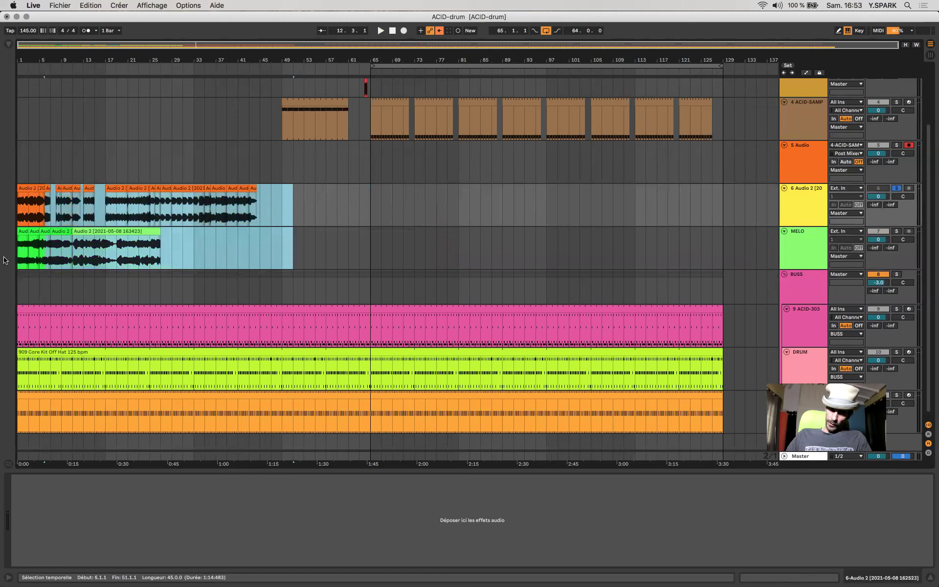
# Select bars 65 to 129 on the Audio 2 and MELO tracks, and the ACID-SAMPLER MIDI clips from bar 65 onward
pyautogui.moveTo(370, 211); pyautogui.dragTo(714, 372)
pyautogui.moveTo(714, 246); pyautogui.dragTo(724, 248)
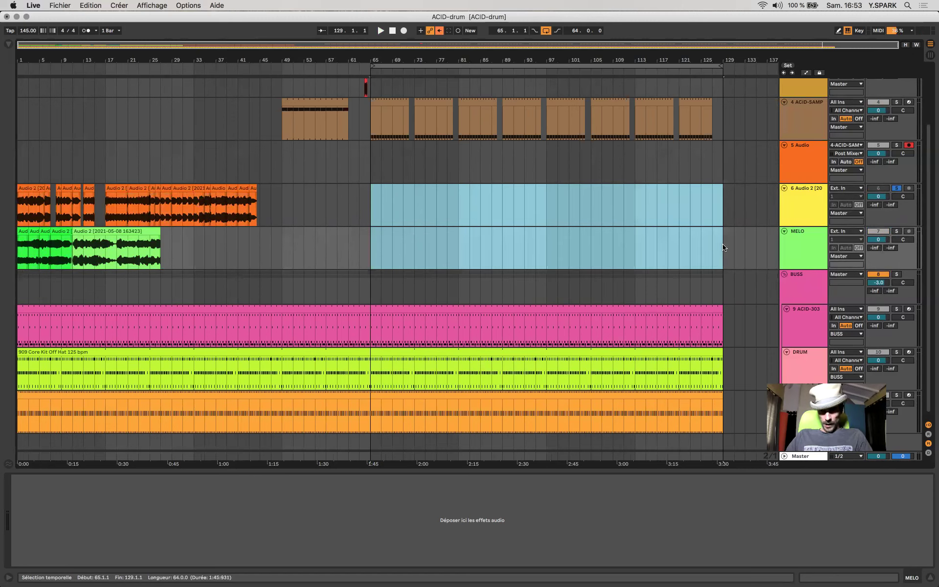
pyautogui.scroll(4, 731, 200)
pyautogui.moveTo(740, 192); pyautogui.dragTo(367, 200)
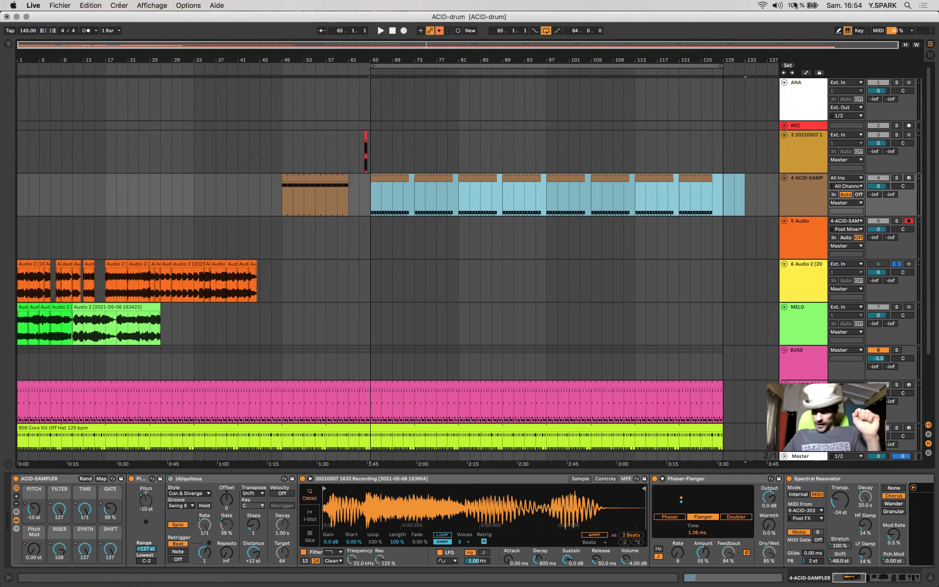
pyautogui.click(752, 5)
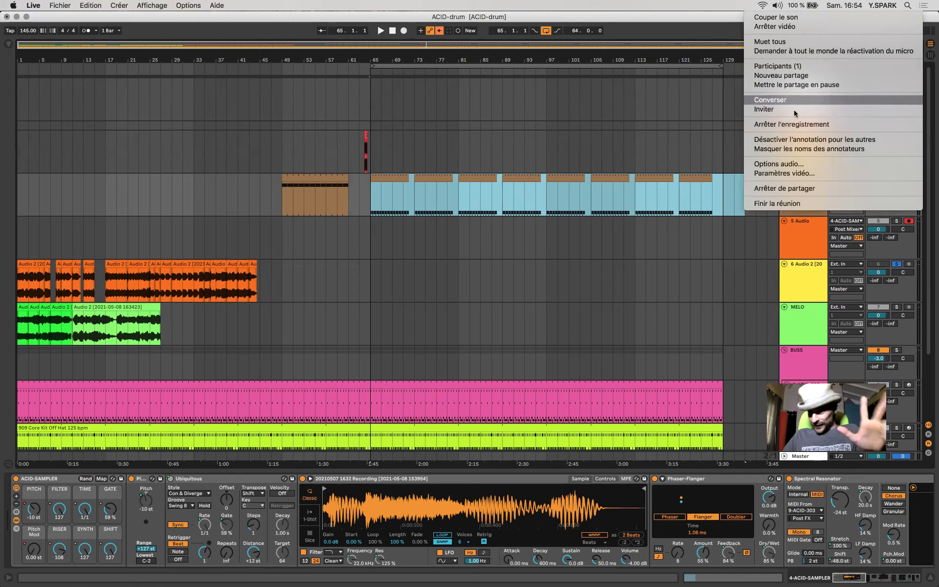